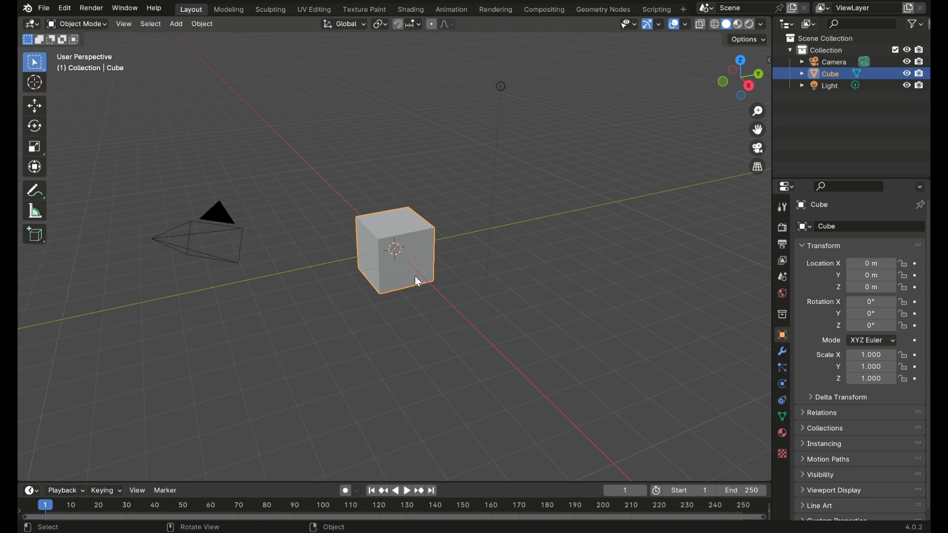
# Step: Delete the default cube and import the Wavefront OBJ model THOMAS FINAL FOR LASER CUTTING v12
pyautogui.press('x')
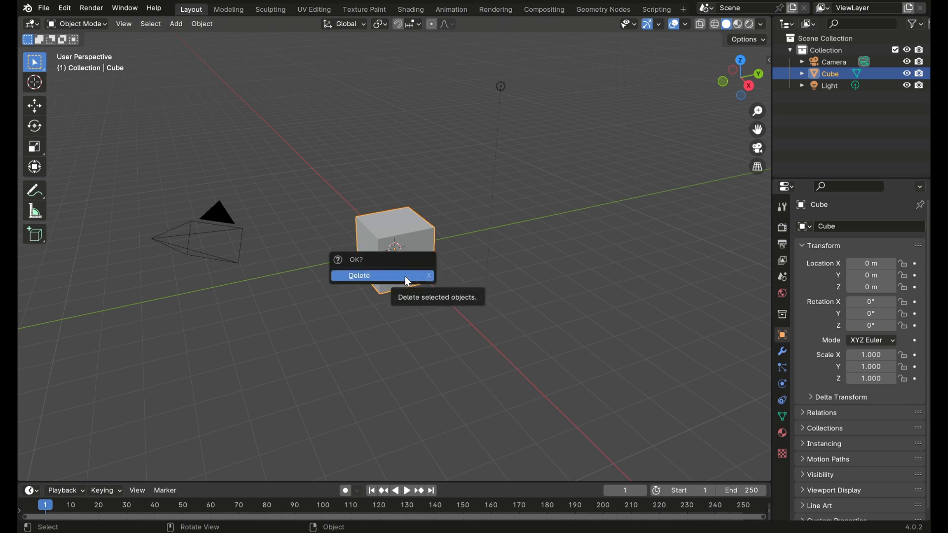
pyautogui.click(408, 280)
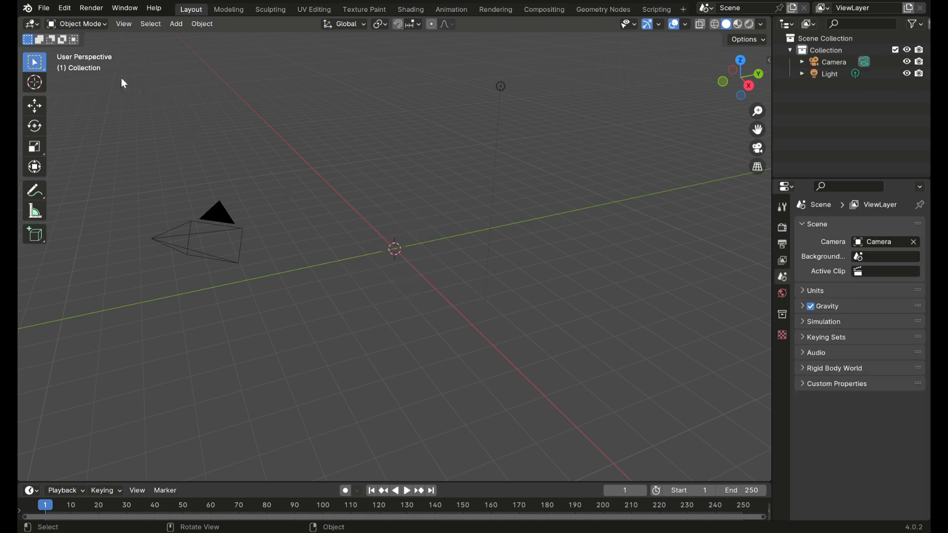
pyautogui.click(45, 8)
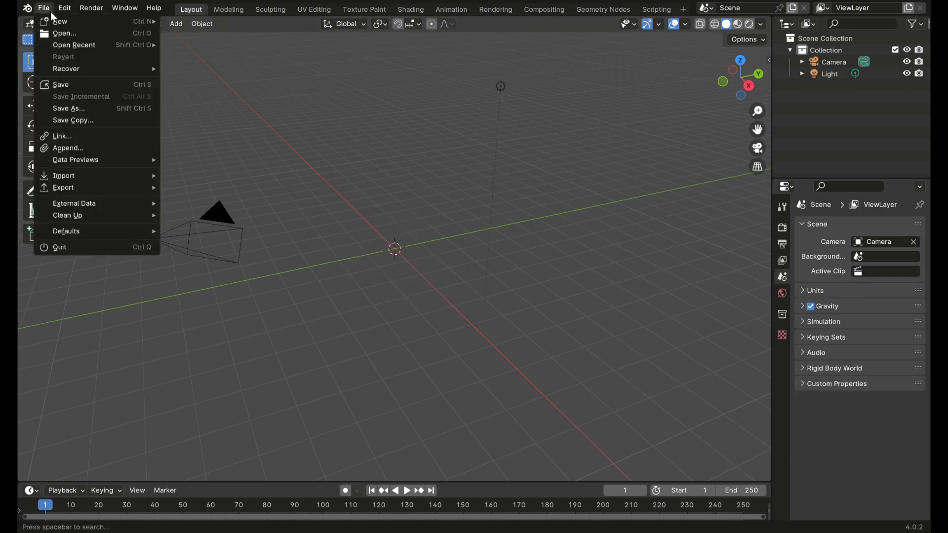
pyautogui.moveTo(77, 179)
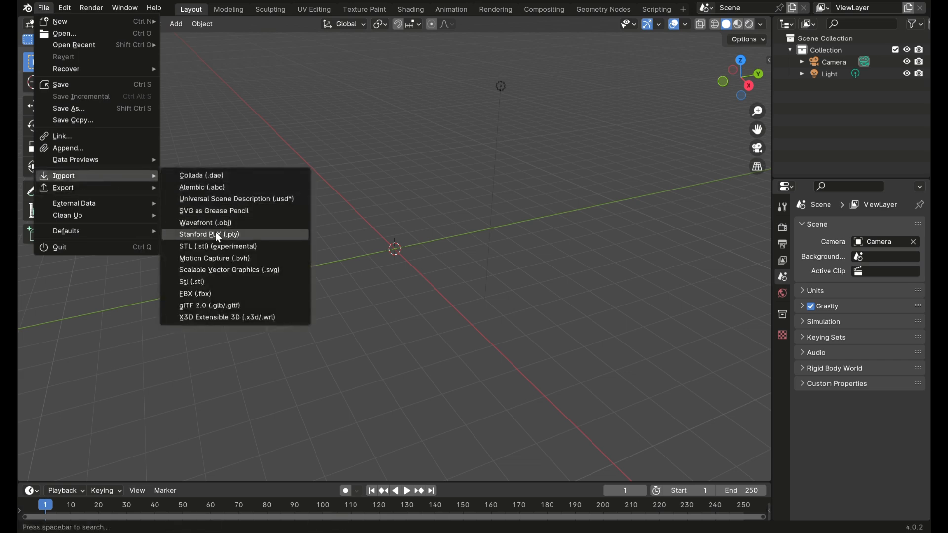
pyautogui.click(221, 224)
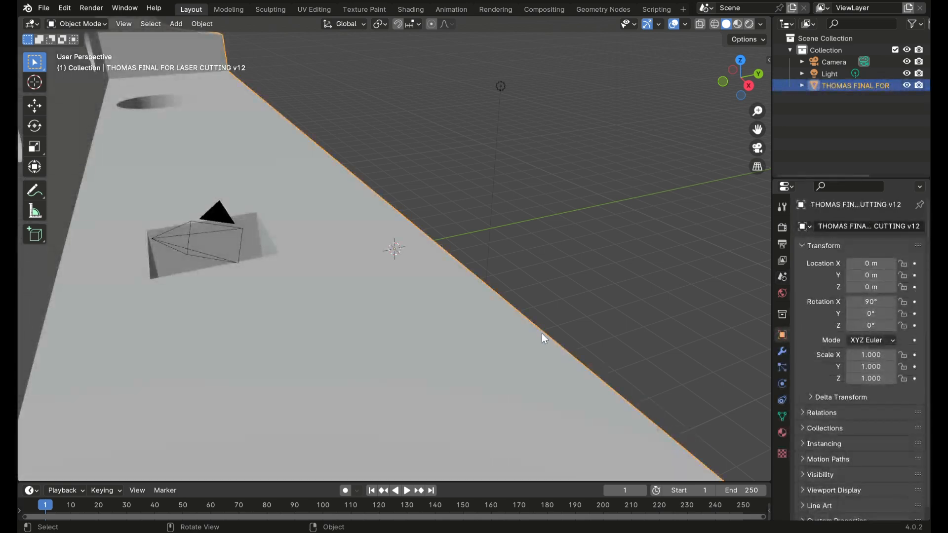
pyautogui.scroll(3, 447, 289)
pyautogui.scroll(-2, 449, 284)
pyautogui.scroll(-10, 442, 291)
pyautogui.scroll(8, 414, 269)
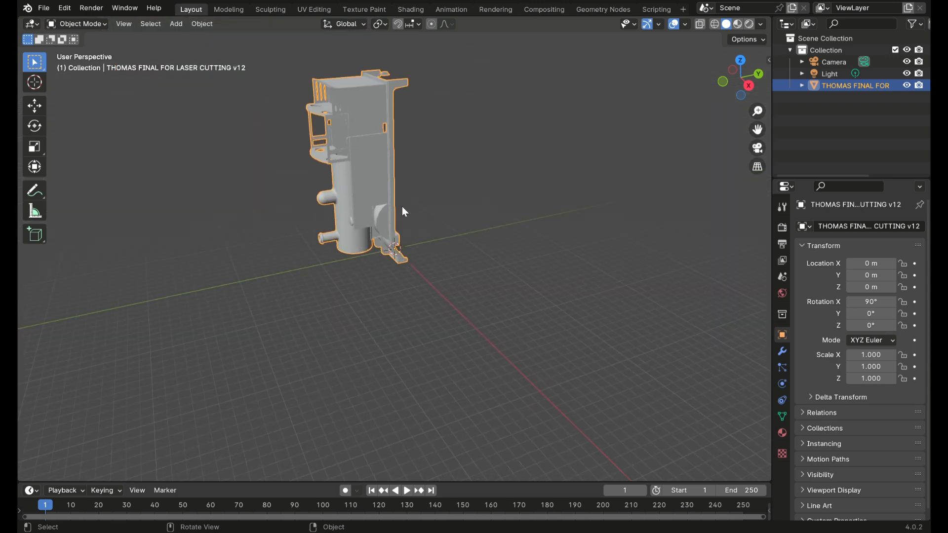
# Step: Try a freehand rotation of the imported locomotive about the X axis, and reset its X rotation to 90°
pyautogui.click(36, 109)
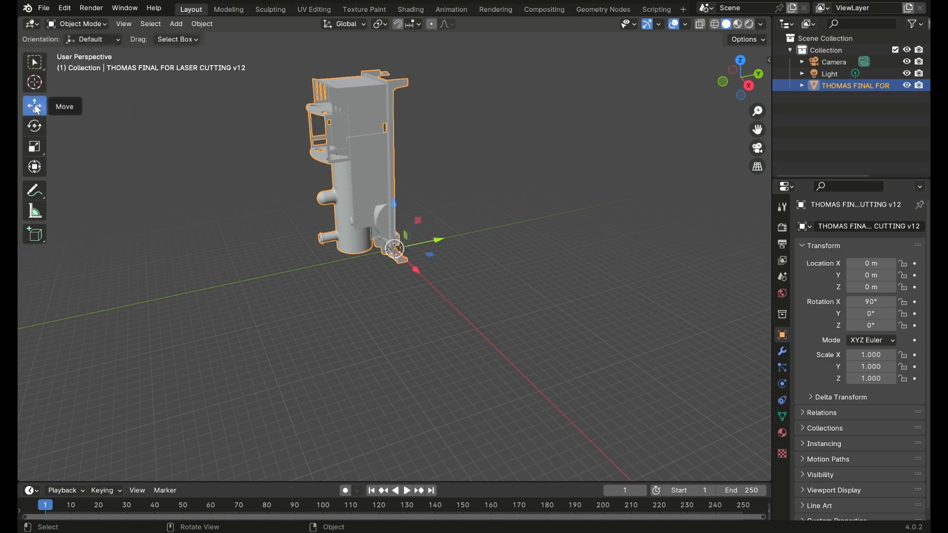
pyautogui.click(35, 126)
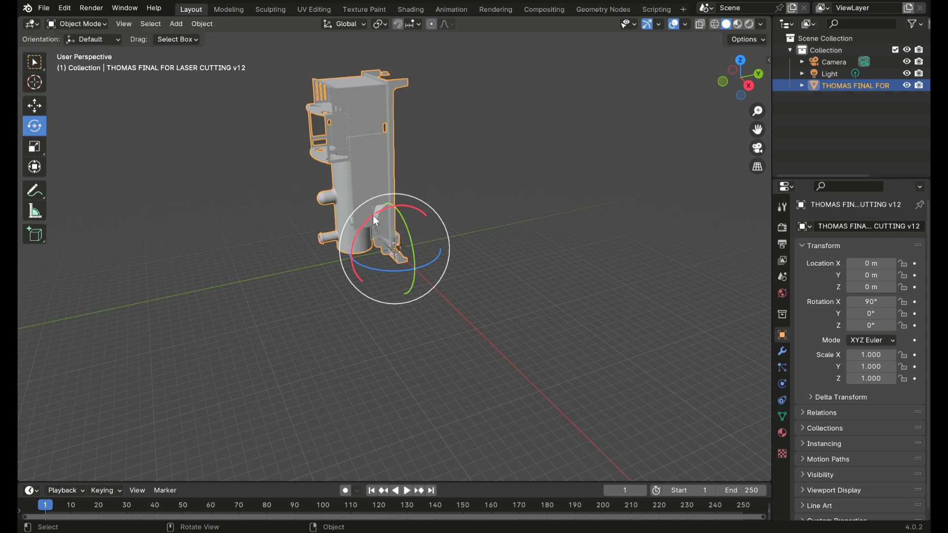
pyautogui.moveTo(374, 217); pyautogui.dragTo(421, 240)
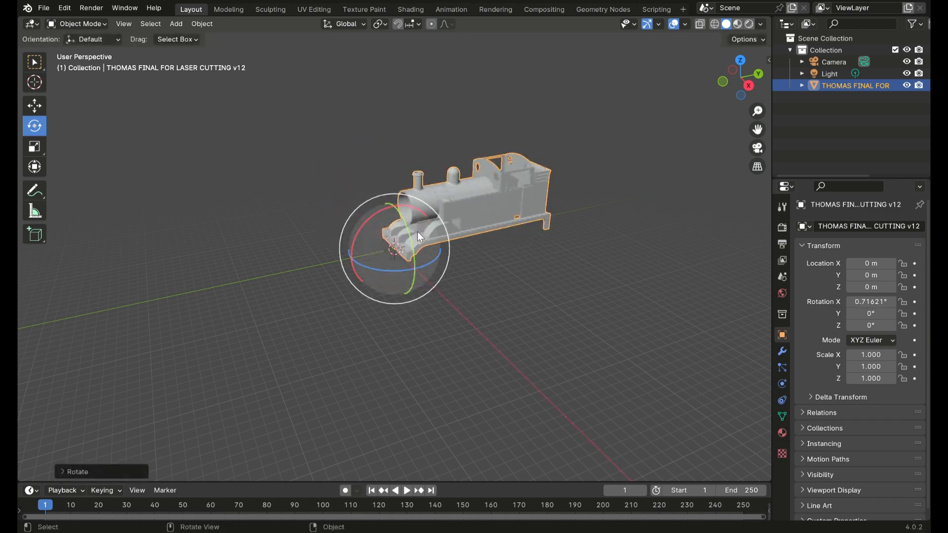
pyautogui.click(871, 301)
pyautogui.write('90')
pyautogui.press('Return')
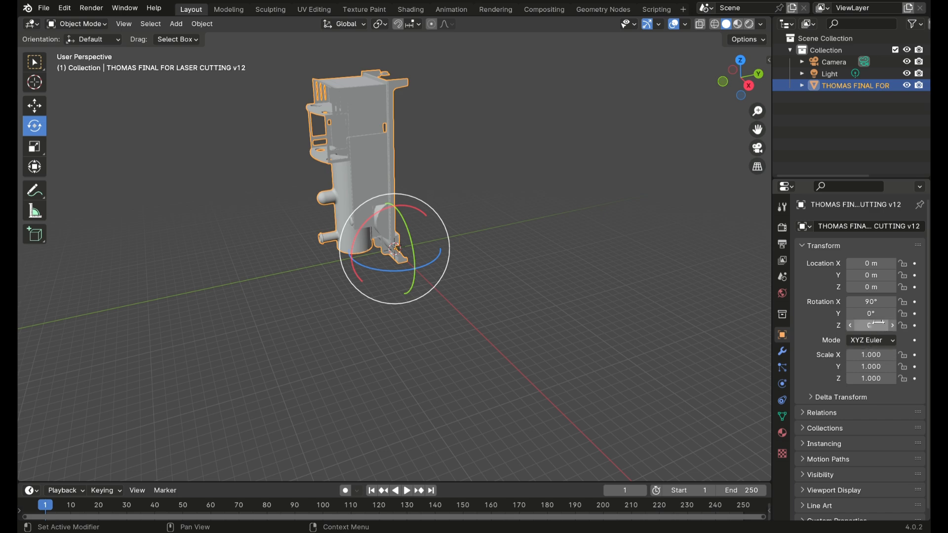
# Step: Set the locomotive's X rotation to 0° to lay it horizontally
pyautogui.click(881, 307)
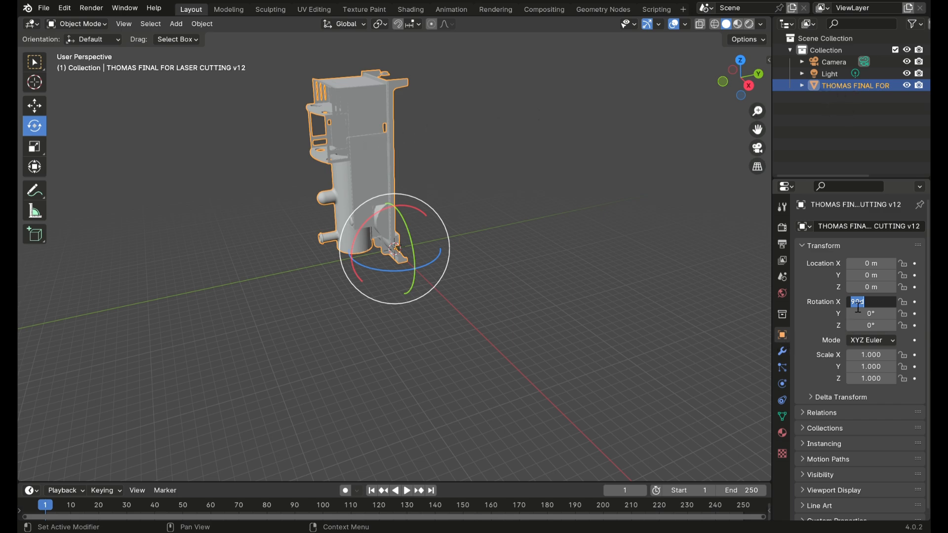
pyautogui.write('0')
pyautogui.press('Return')
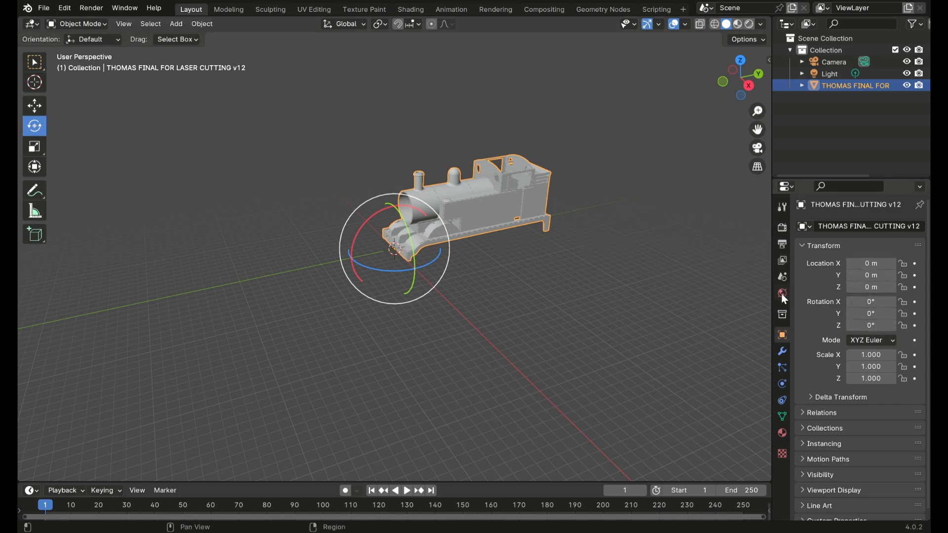
# Step: Set the locomotive's scale to 0.1 on the X, Y and Z axes
pyautogui.click(870, 355)
pyautogui.write('0.1')
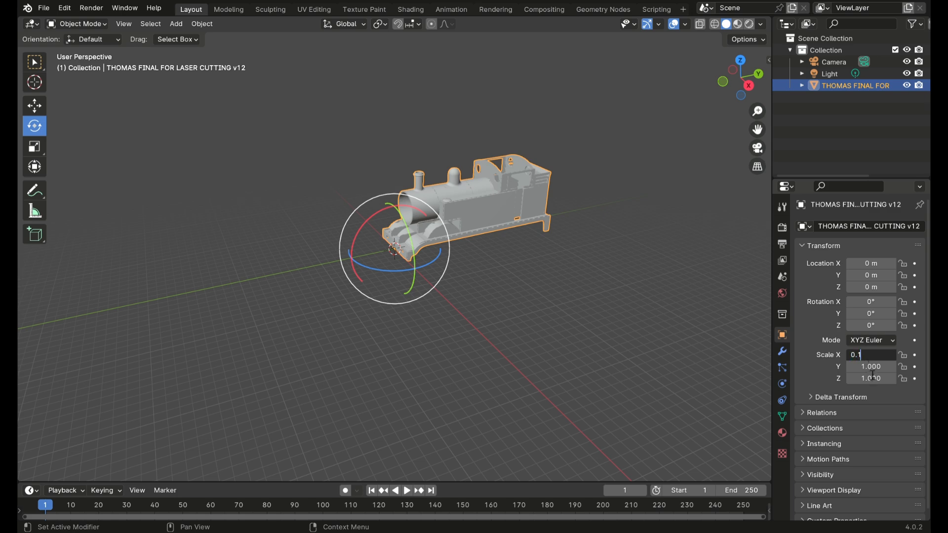
pyautogui.press('Tab')
pyautogui.write('0.1')
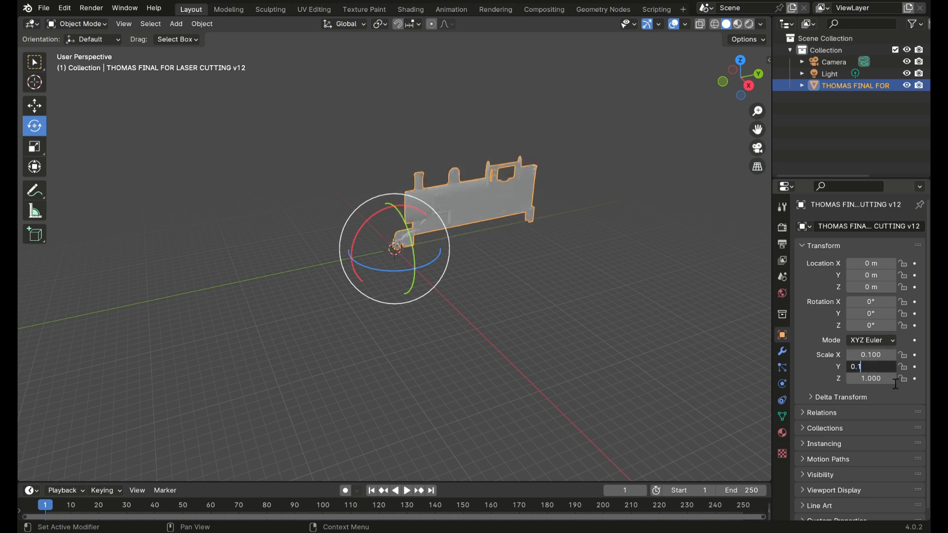
pyautogui.press('Return')
pyautogui.click(892, 381)
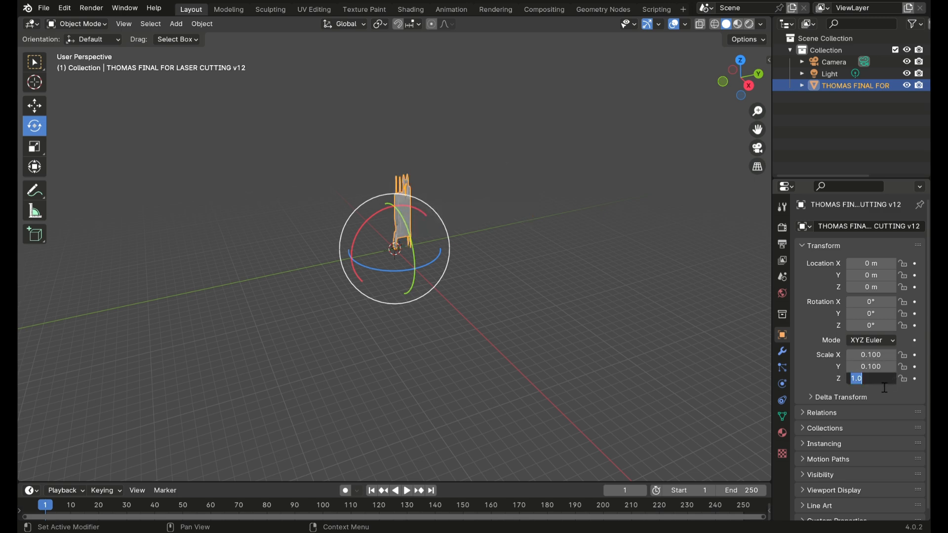
pyautogui.write('0.1')
pyautogui.press('Return')
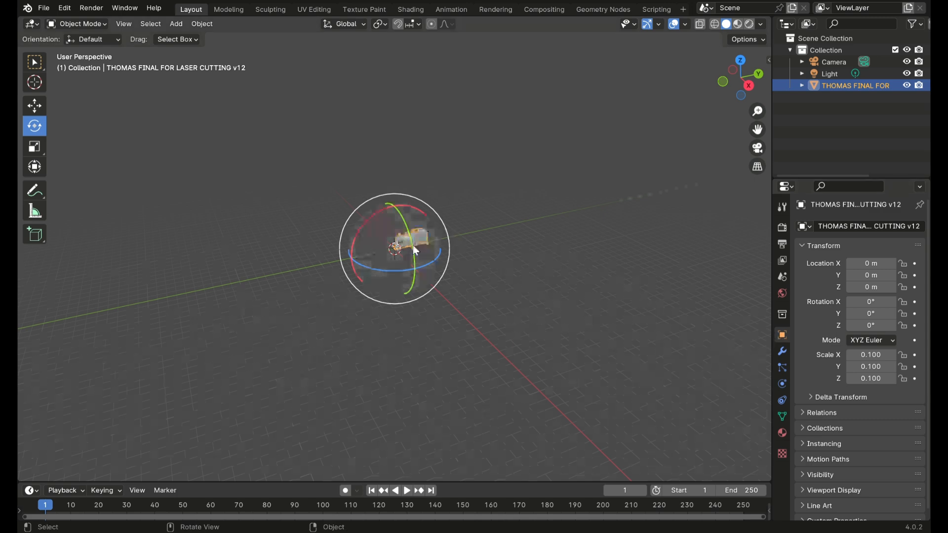
# Step: Return to the Select Box tool, deselect the locomotive and add a new camera to the scene
pyautogui.click(40, 66)
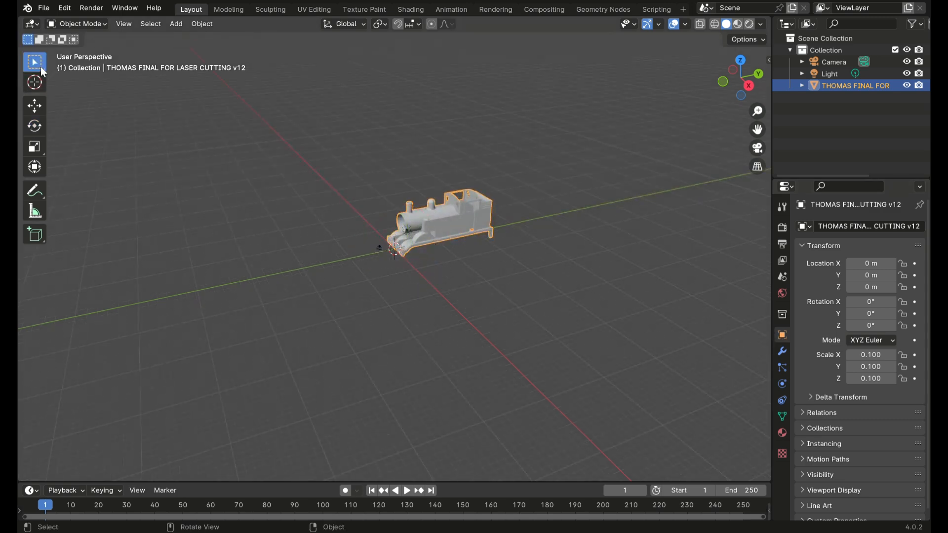
pyautogui.click(385, 200)
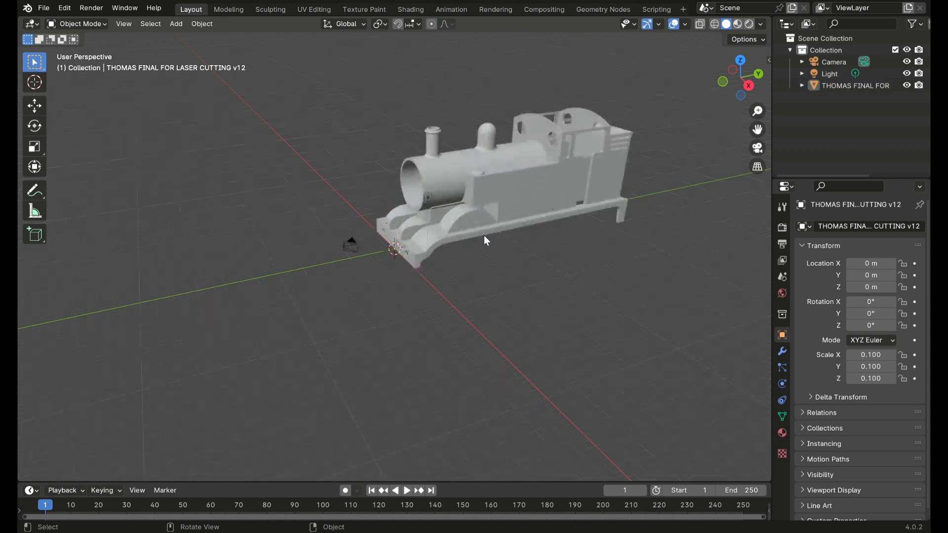
pyautogui.moveTo(485, 237); pyautogui.dragTo(450, 321, button='middle')
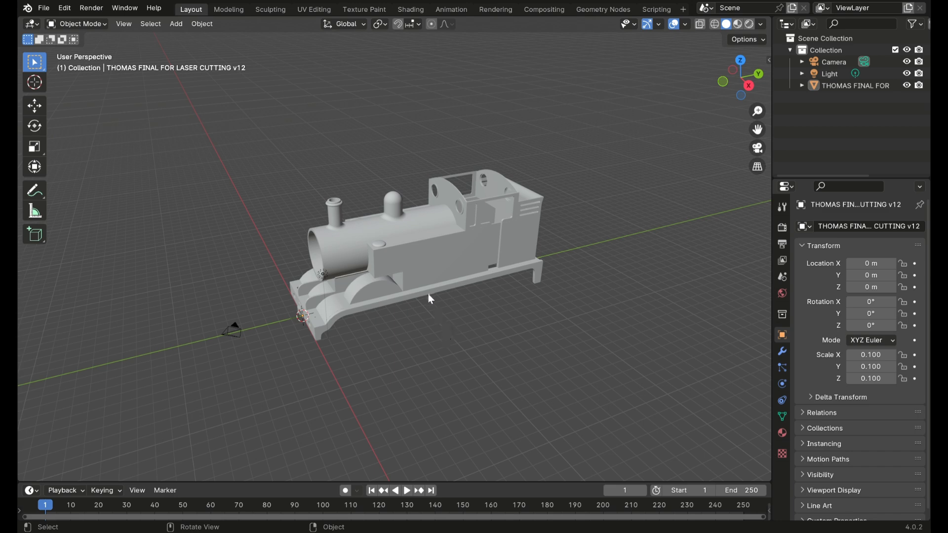
pyautogui.moveTo(419, 308); pyautogui.dragTo(354, 262, button='middle')
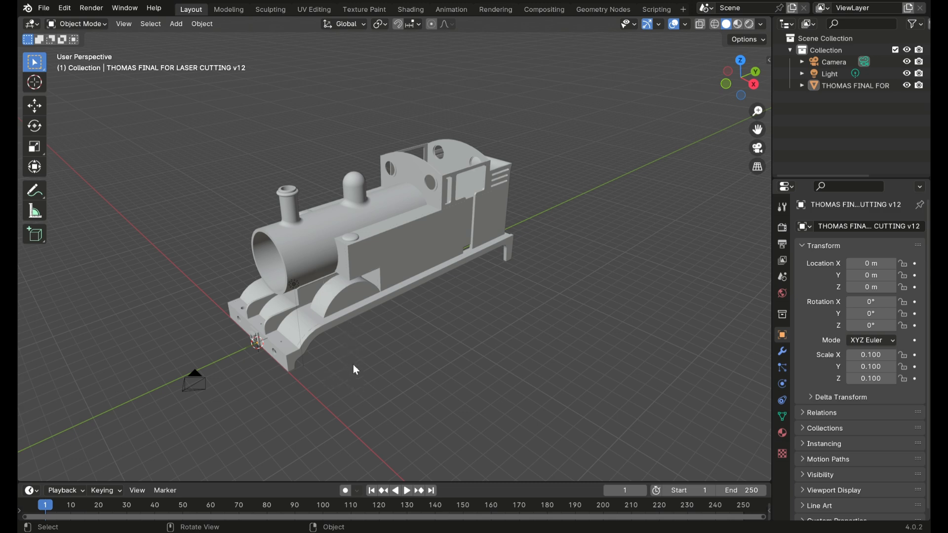
pyautogui.moveTo(414, 324)
pyautogui.mouseDown(button='middle')
pyautogui.moveTo(467, 308)
pyautogui.moveTo(529, 313)
pyautogui.moveTo(469, 334)
pyautogui.moveTo(423, 320)
pyautogui.mouseUp(button='middle')
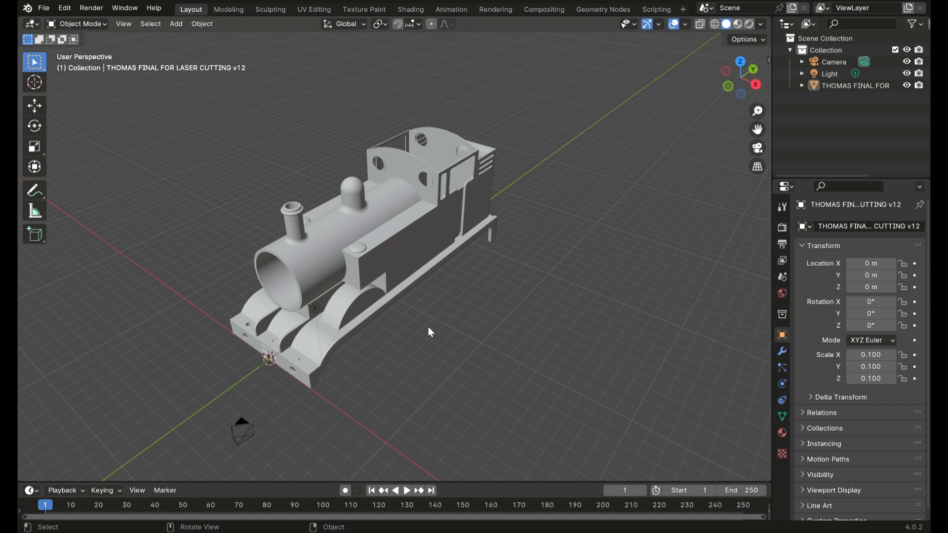
pyautogui.press('shift')
pyautogui.hotkey('shift', 'a')
pyautogui.moveTo(424, 329)
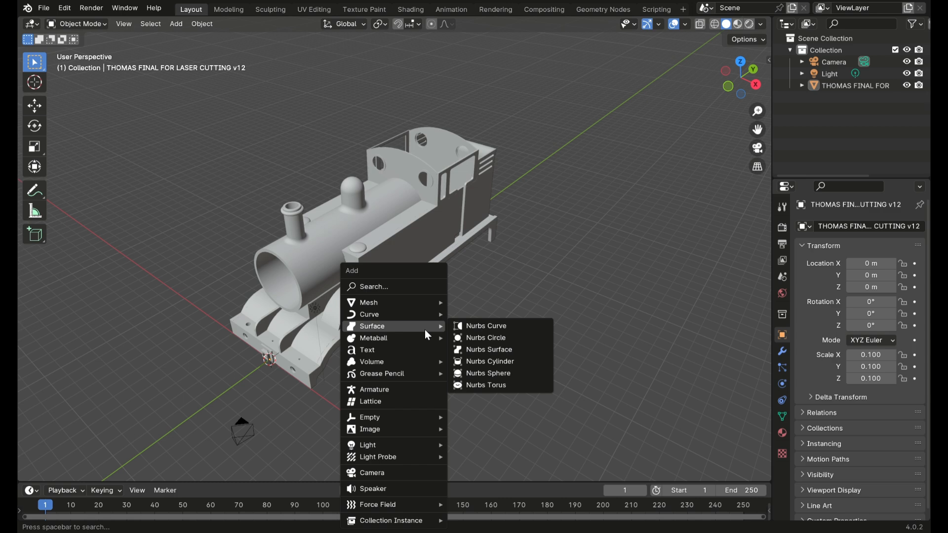
pyautogui.click(413, 473)
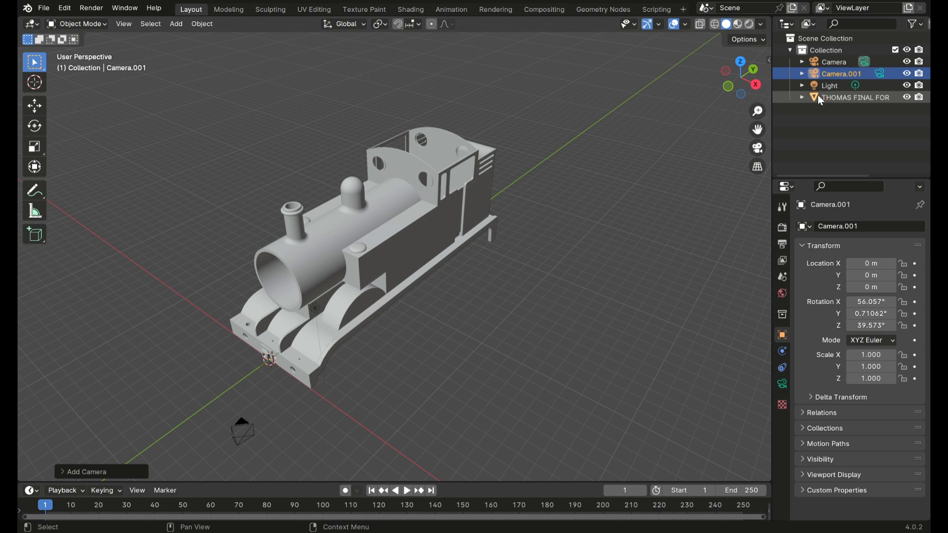
# Step: Make the newly added Camera.001 the active scene camera and rename its camera data to "s1 promo"
pyautogui.click(835, 94)
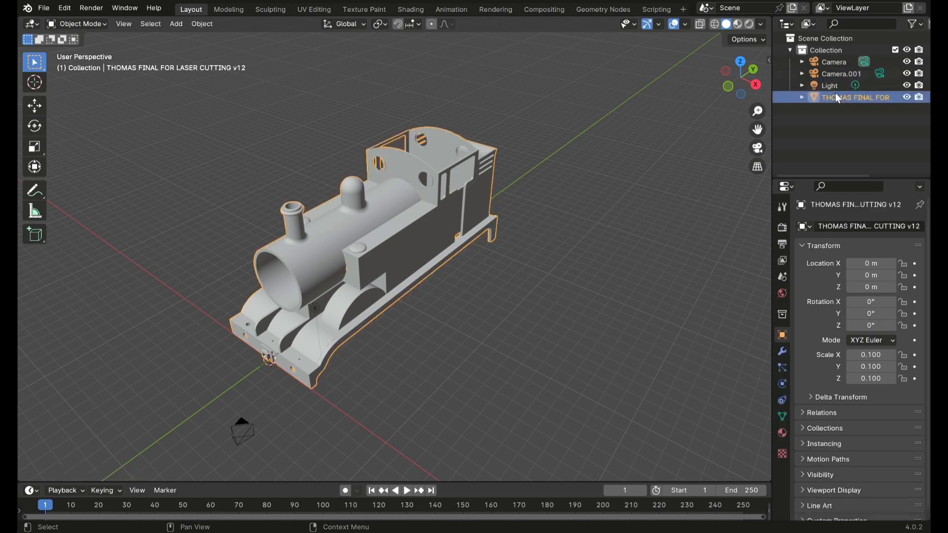
pyautogui.click(829, 79)
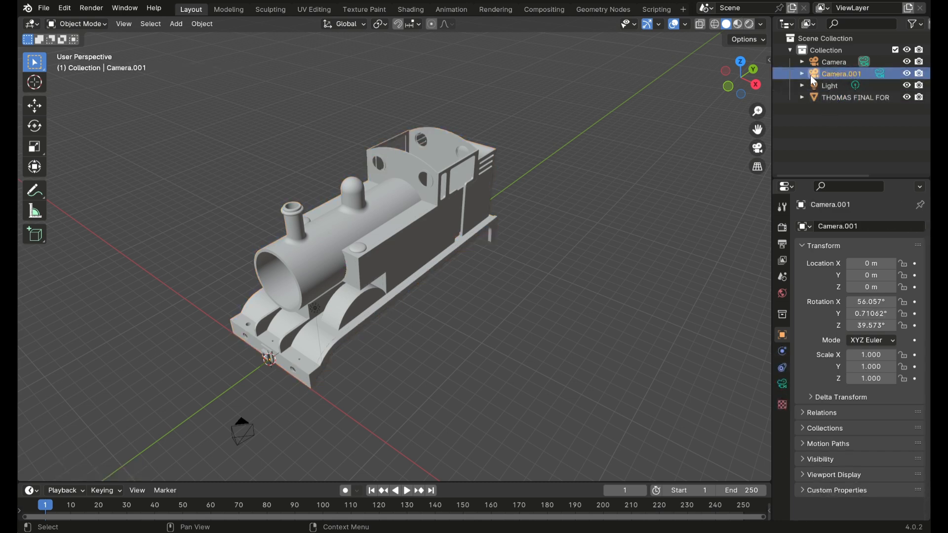
pyautogui.click(802, 73)
pyautogui.click(831, 84)
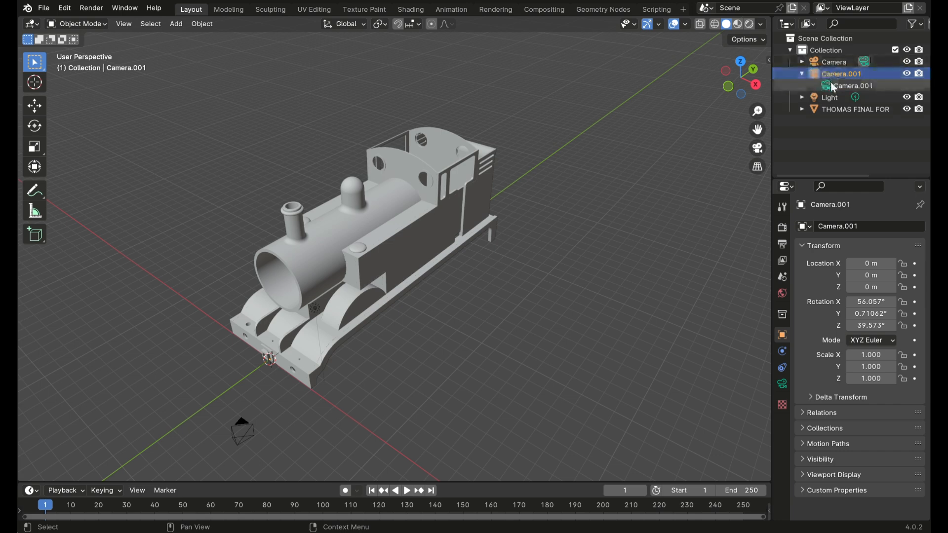
pyautogui.doubleClick(841, 85)
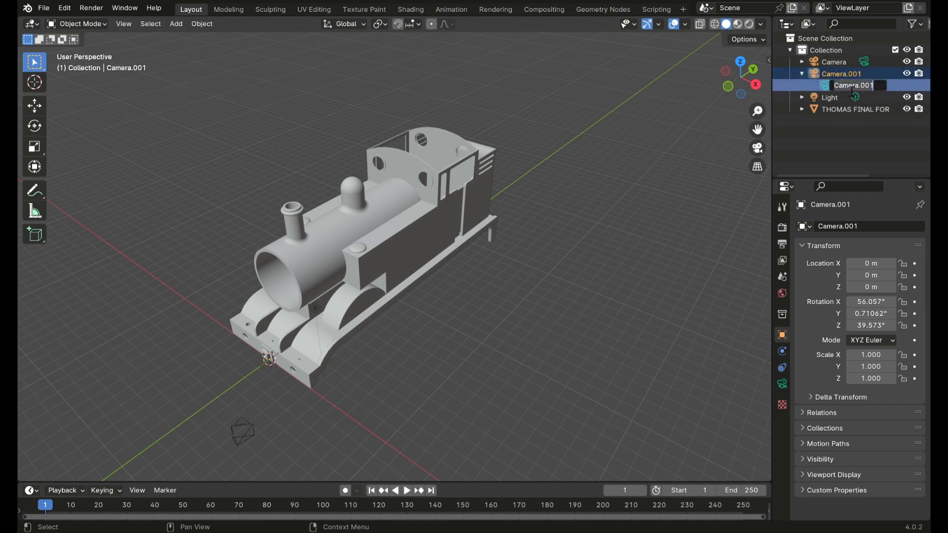
pyautogui.write('s1 promo')
pyautogui.press('Return')
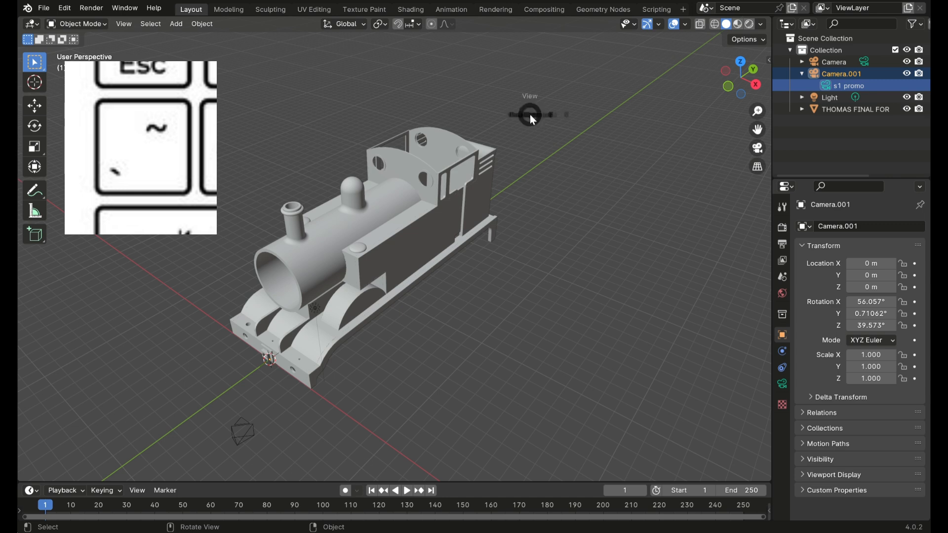
# Step: Switch the viewport to the active camera's view and show the viewport sidebar
pyautogui.press('`')
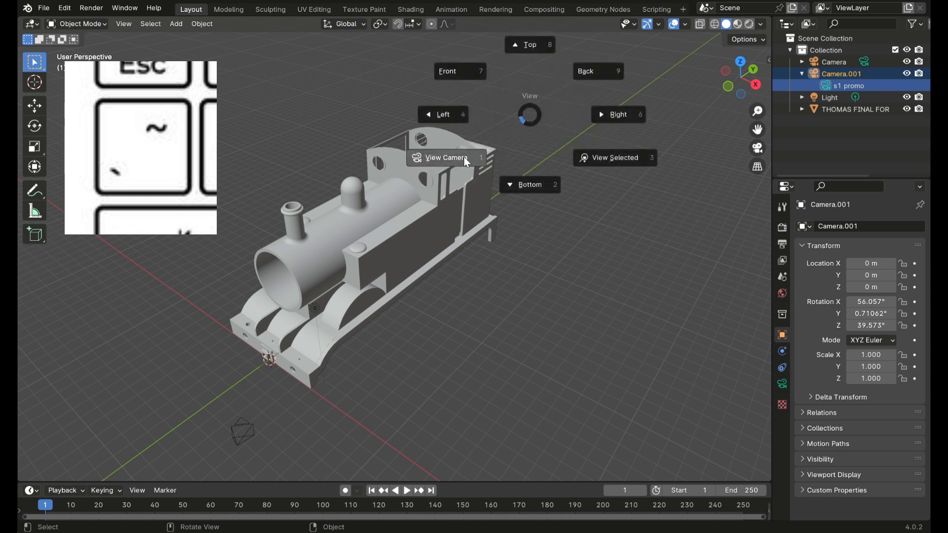
pyautogui.click(464, 157)
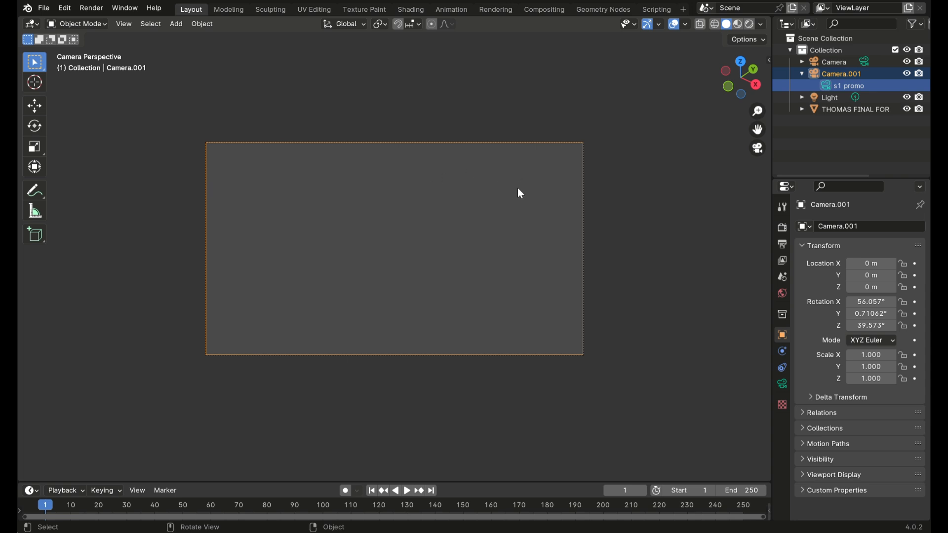
pyautogui.click(760, 40)
pyautogui.click(760, 40)
pyautogui.click(769, 60)
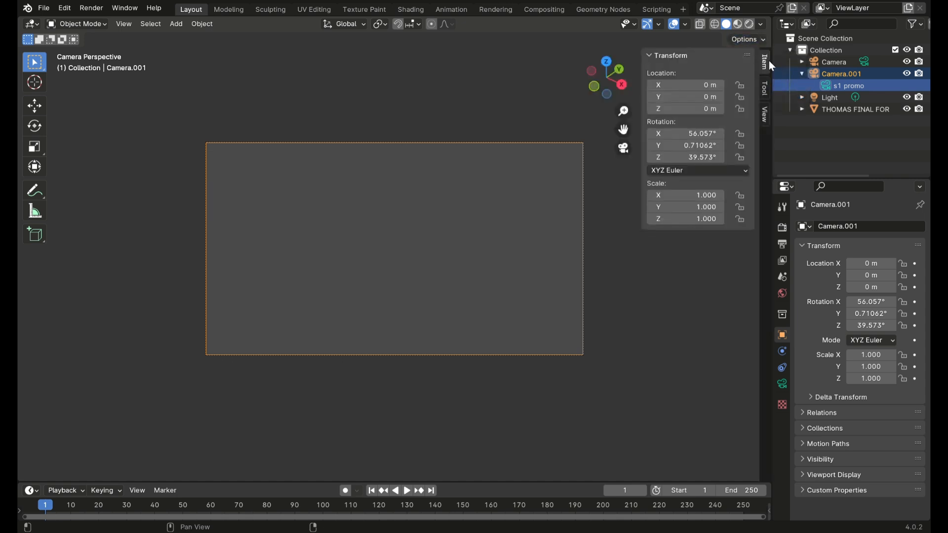
pyautogui.click(670, 57)
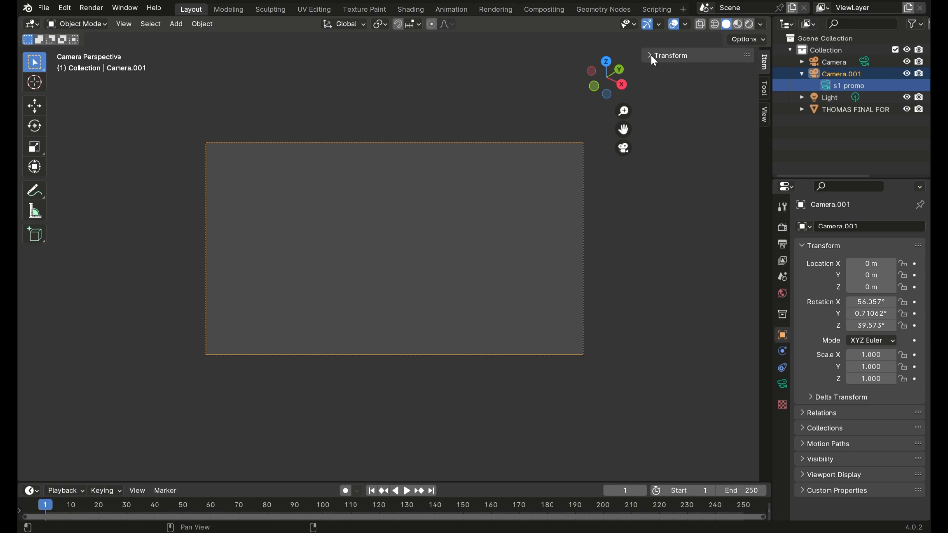
pyautogui.click(646, 56)
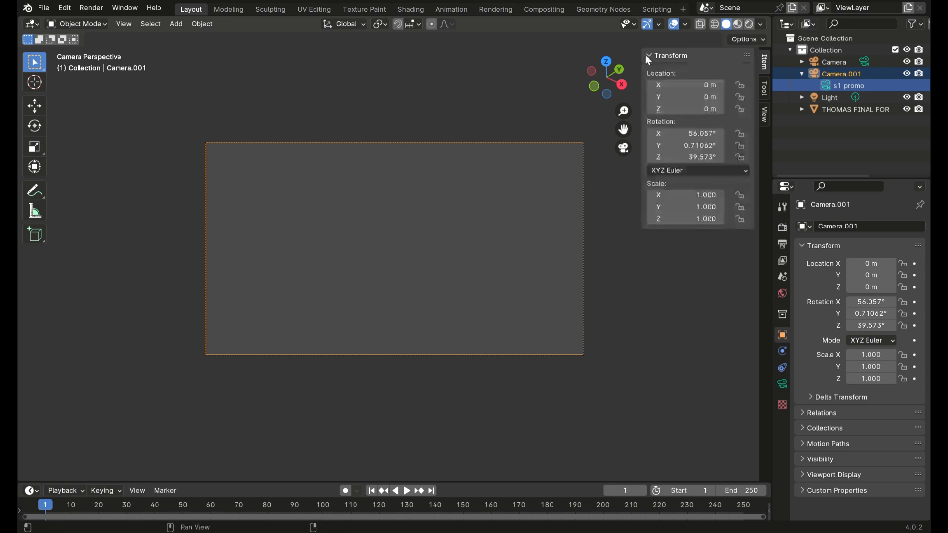
pyautogui.hotkey('ctrl', 'n')
pyautogui.click(653, 56)
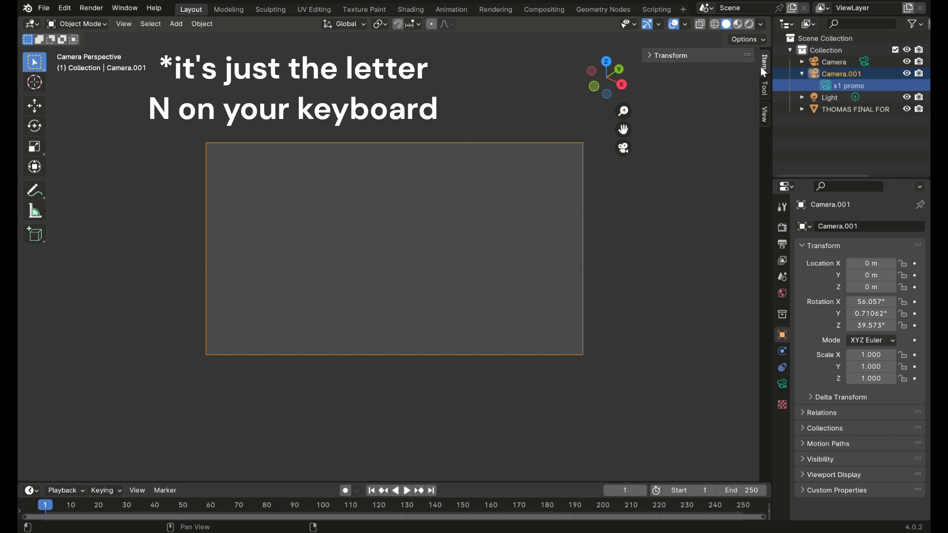
pyautogui.click(765, 89)
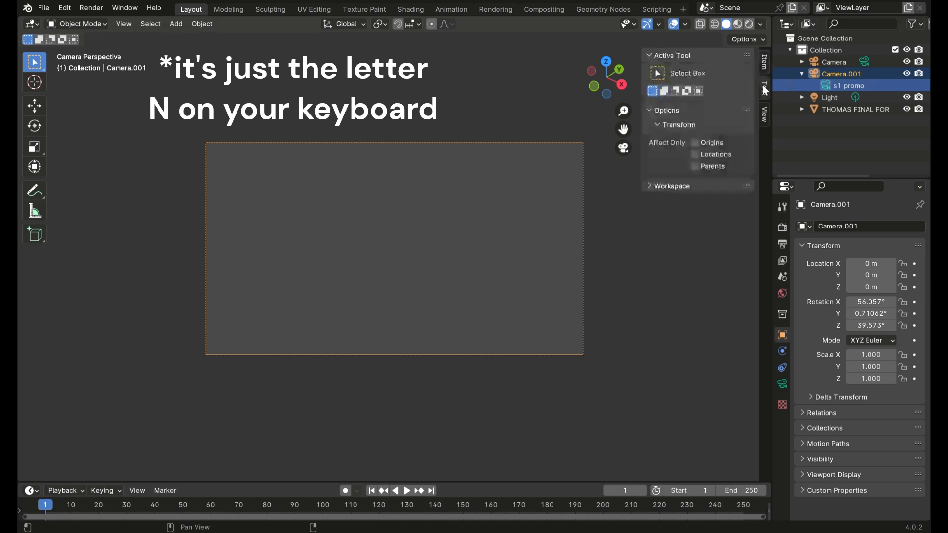
# Step: Set the viewport's clip end distance to 999999999 m in its view settings
pyautogui.click(766, 69)
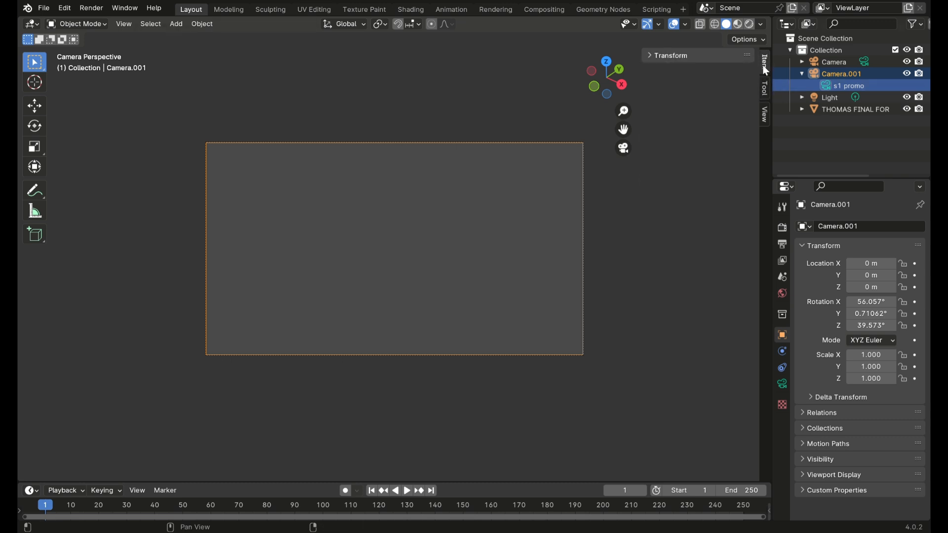
pyautogui.click(766, 110)
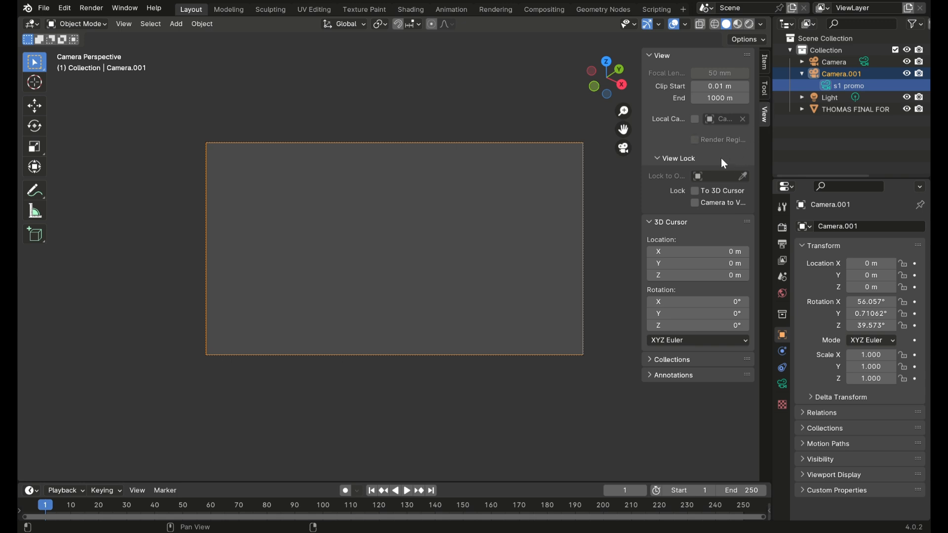
pyautogui.click(725, 98)
pyautogui.write('999999999')
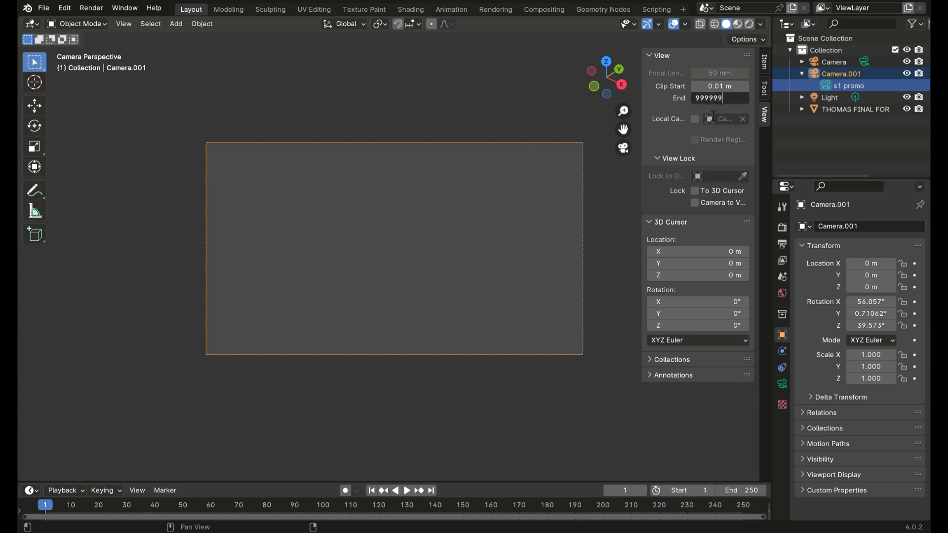
pyautogui.press('Return')
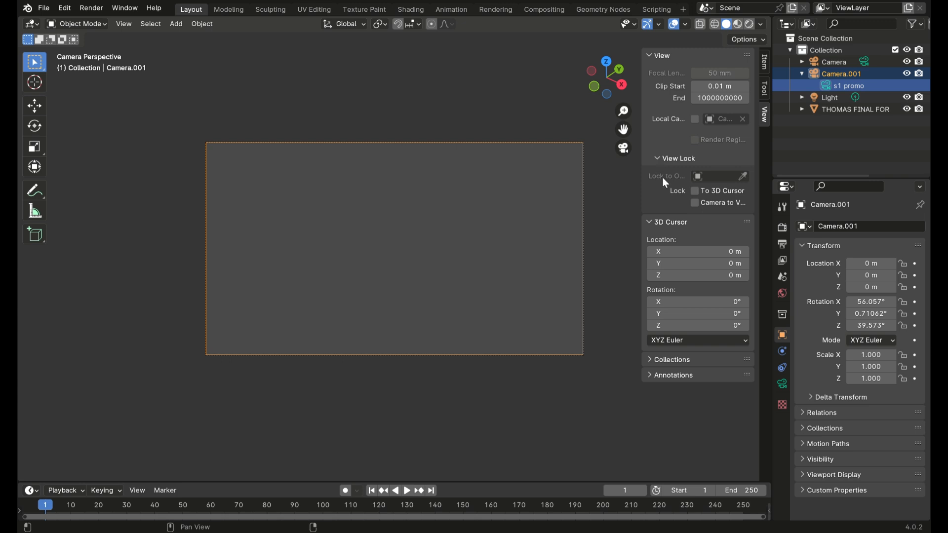
# Step: Lock the camera to the view so that viewport navigation moves Camera.001
pyautogui.click(672, 158)
pyautogui.click(664, 159)
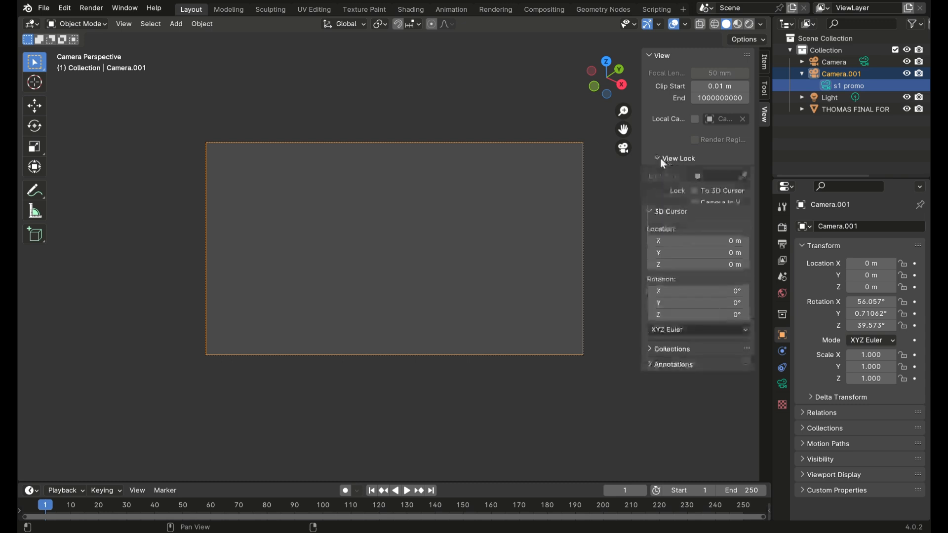
pyautogui.click(695, 201)
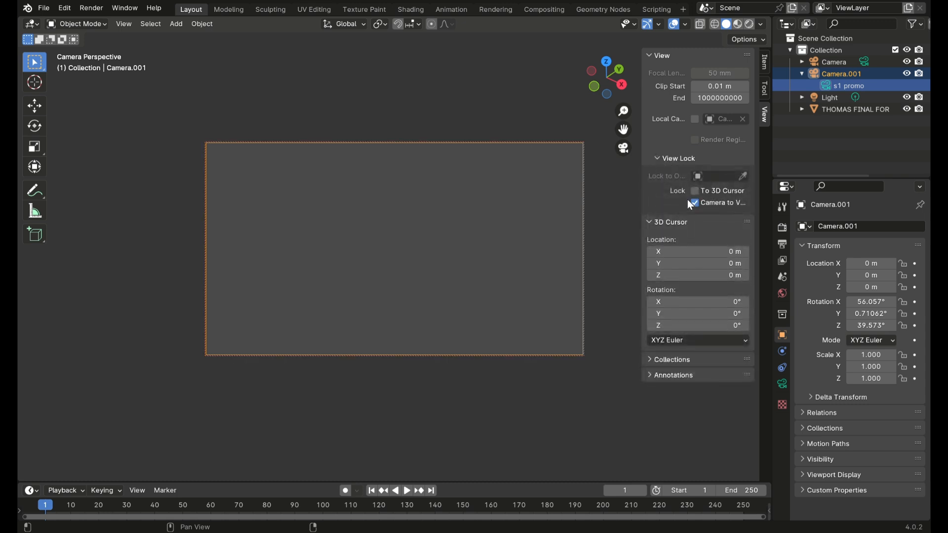
pyautogui.click(694, 203)
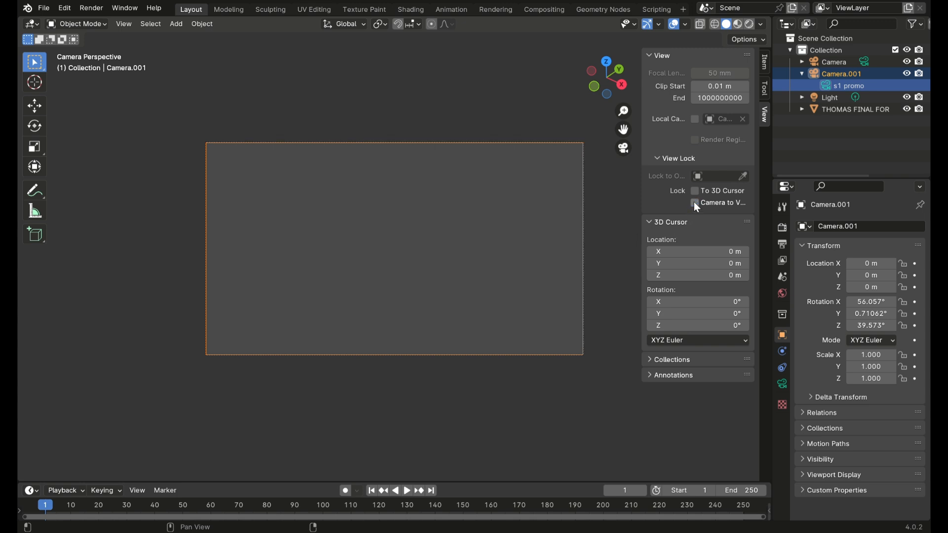
pyautogui.scroll(3, 449, 200)
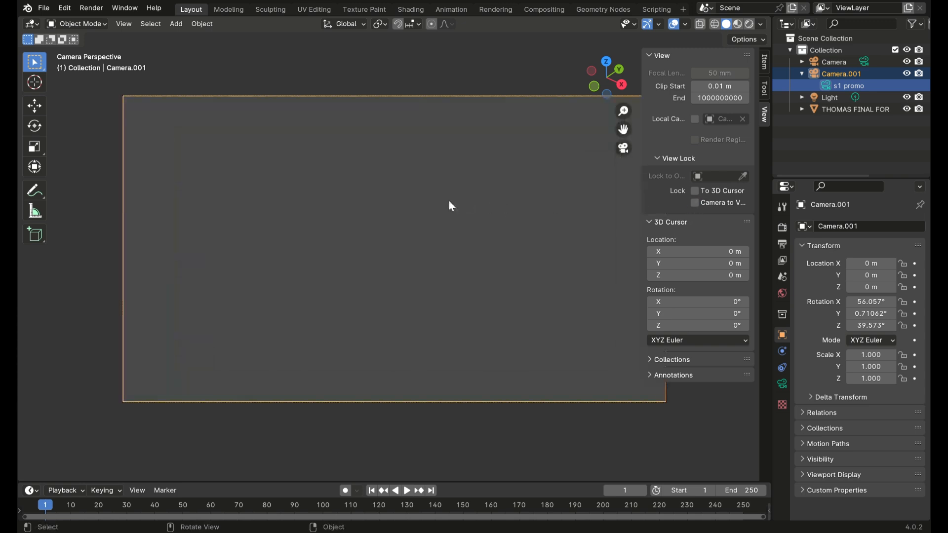
pyautogui.scroll(-3, 449, 200)
pyautogui.scroll(2, 449, 203)
pyautogui.click(695, 203)
# Step: Pull Camera.001 back from the origin and orbit it to frame the whole locomotive from a raised front angle
pyautogui.scroll(-3, 416, 241)
pyautogui.scroll(-10, 416, 242)
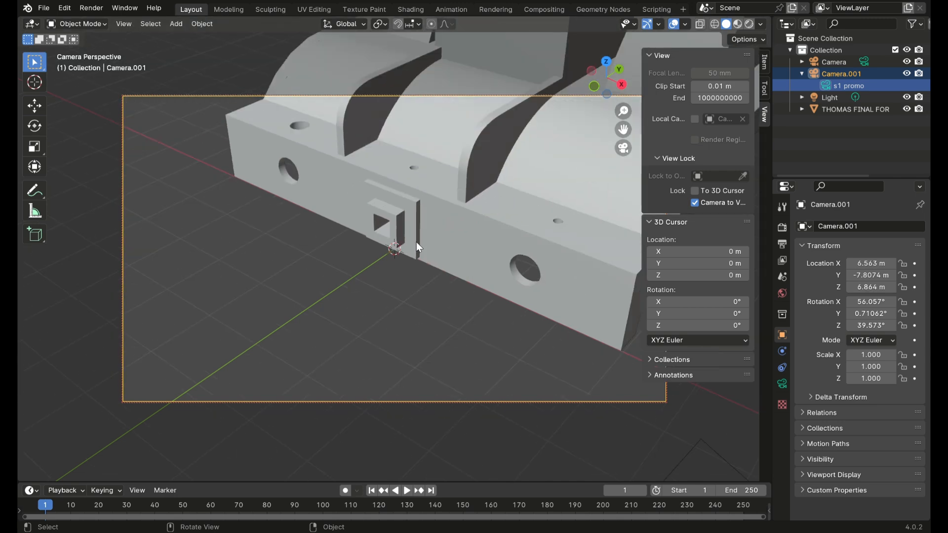
pyautogui.scroll(-7, 414, 243)
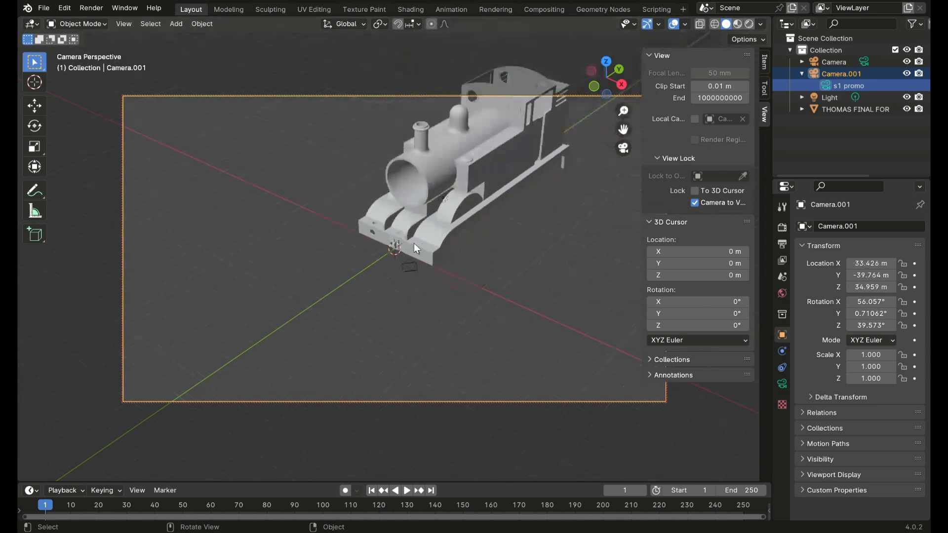
pyautogui.moveTo(485, 262); pyautogui.dragTo(556, 247, button='middle')
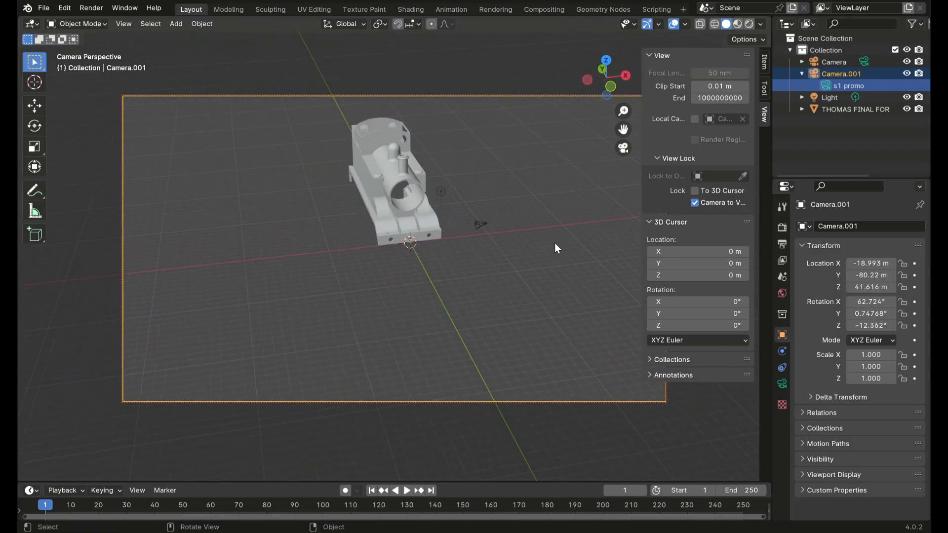
pyautogui.keyDown('shift'); pyautogui.moveTo(529, 215); pyautogui.dragTo(533, 263, button='middle'); pyautogui.keyUp('shift')
pyautogui.scroll(5, 411, 230)
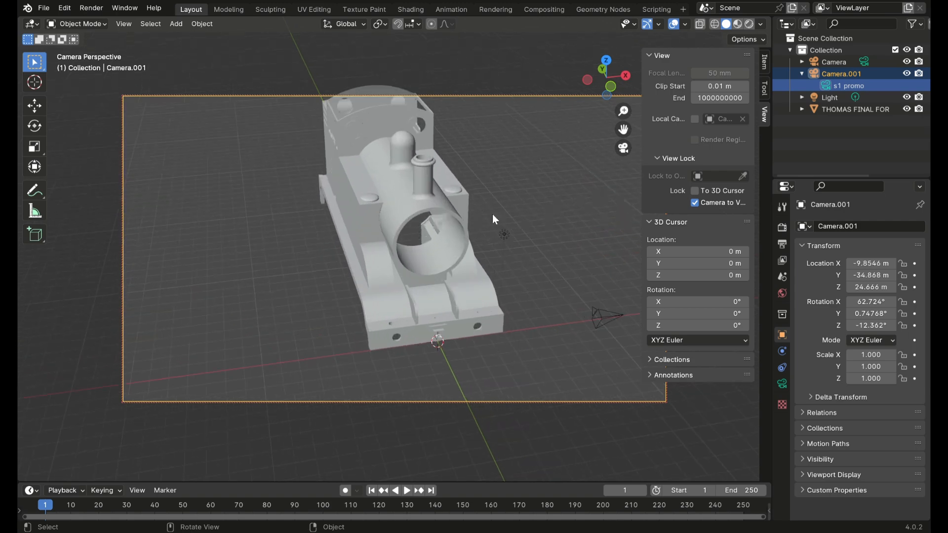
pyautogui.keyDown('shift'); pyautogui.moveTo(420, 220); pyautogui.dragTo(454, 211, button='middle'); pyautogui.keyUp('shift')
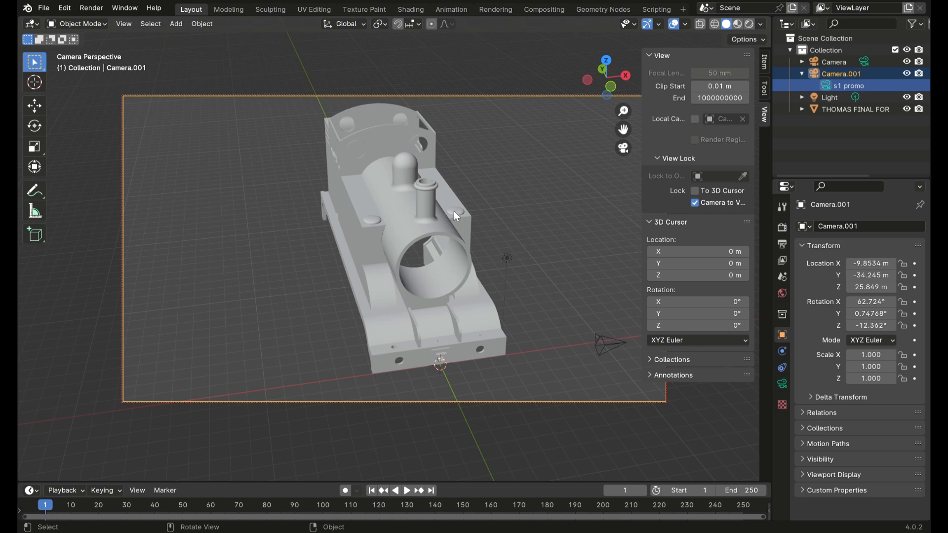
# Step: Enable background images for the "s1 promo" camera and load the "thomas s1 angle" reference picture
pyautogui.click(853, 150)
pyautogui.click(838, 88)
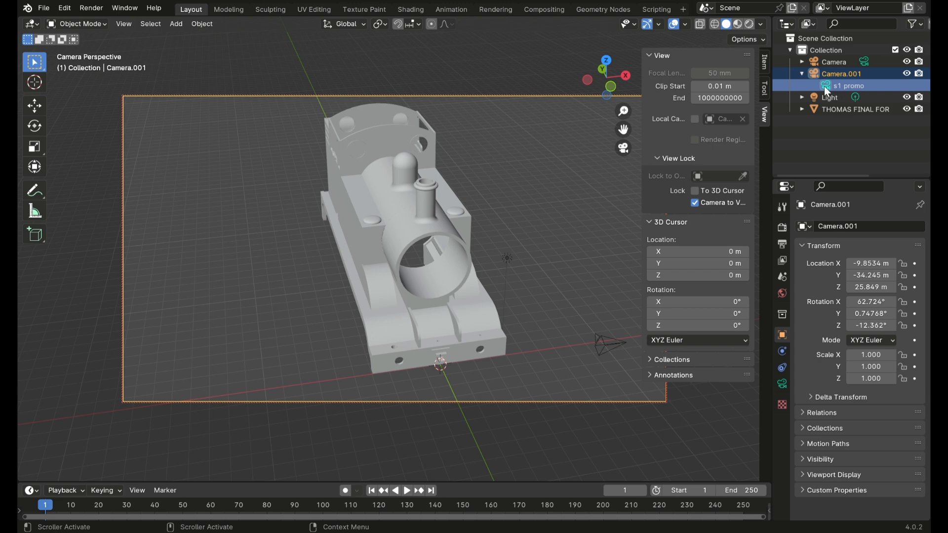
pyautogui.click(782, 384)
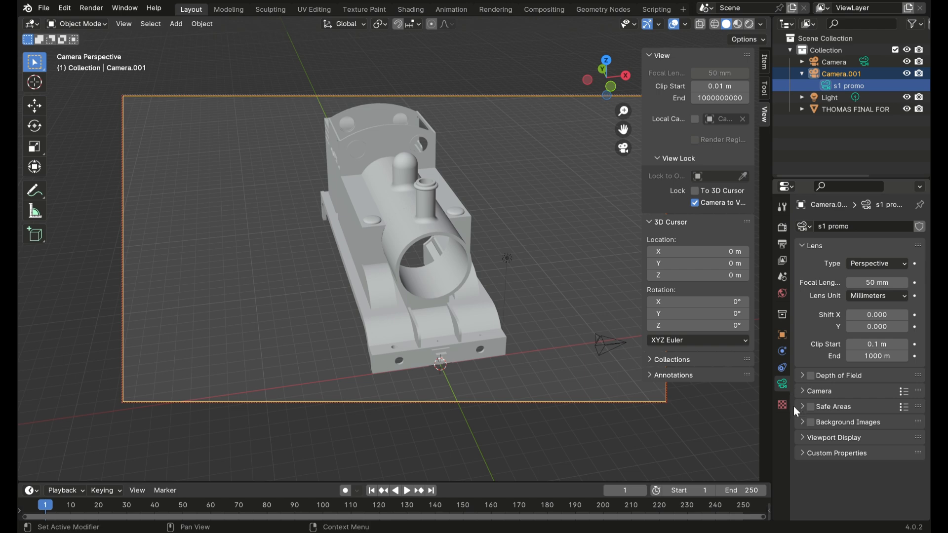
pyautogui.click(810, 422)
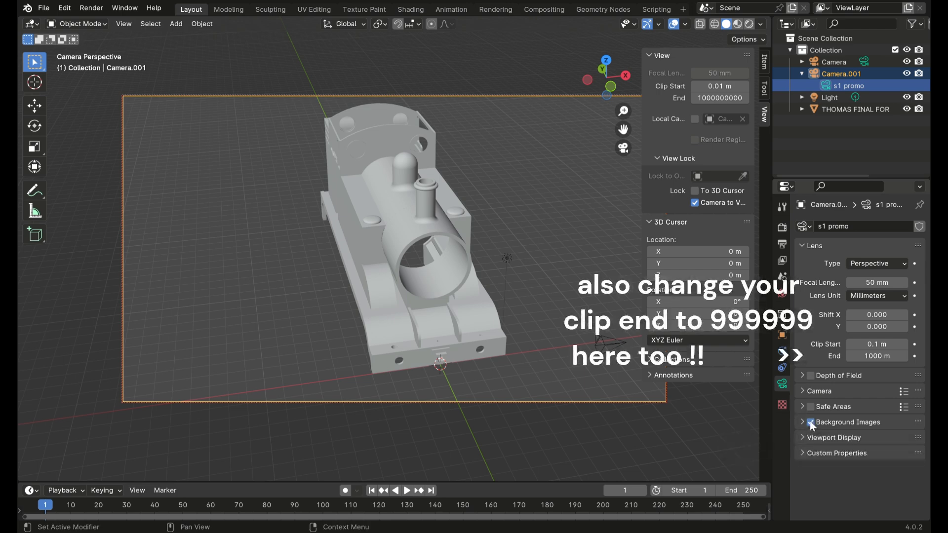
pyautogui.click(803, 422)
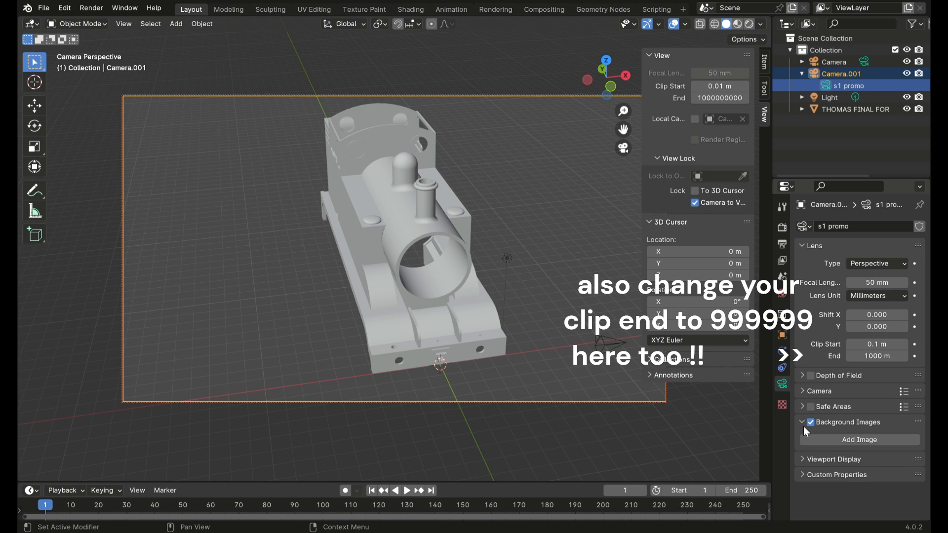
pyautogui.click(803, 437)
pyautogui.scroll(-1, 806, 431)
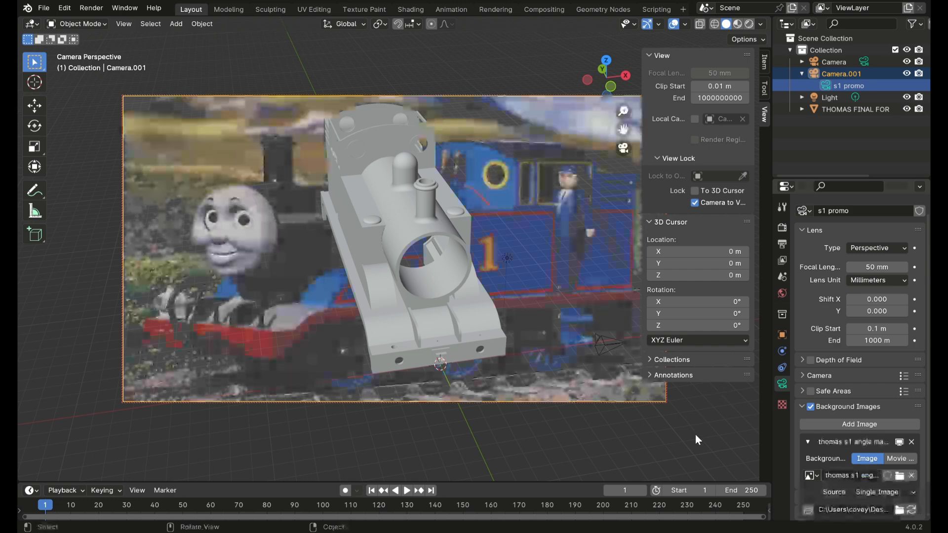
# Step: Set the reference picture's frame method to Fit, its depth to Front and its opacity to 0.328
pyautogui.scroll(-2, 851, 389)
pyautogui.scroll(-5, 851, 389)
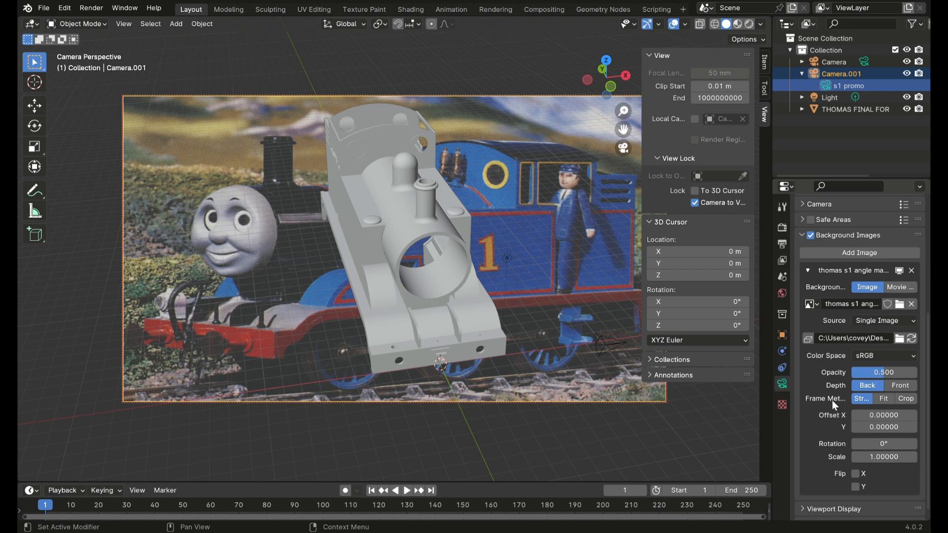
pyautogui.click(882, 399)
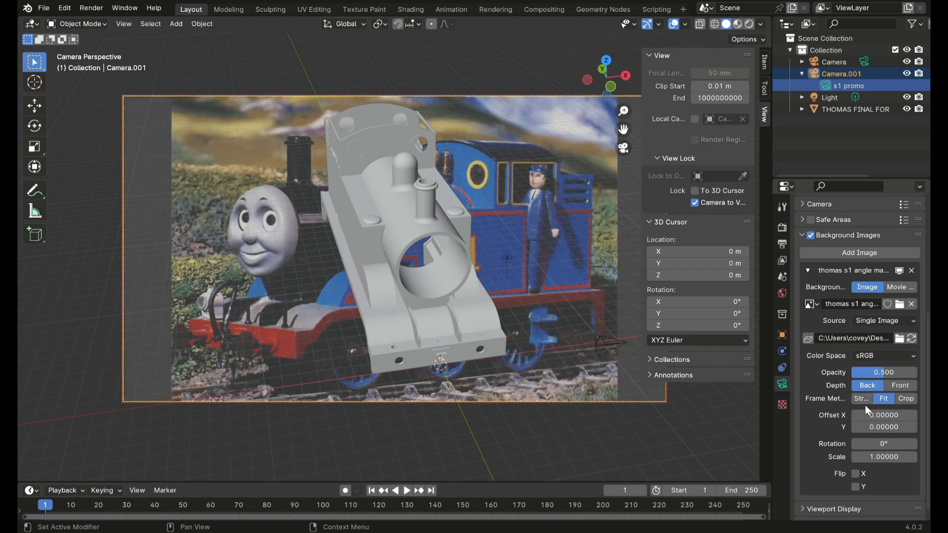
pyautogui.click(897, 388)
pyautogui.moveTo(878, 372); pyautogui.dragTo(873, 372)
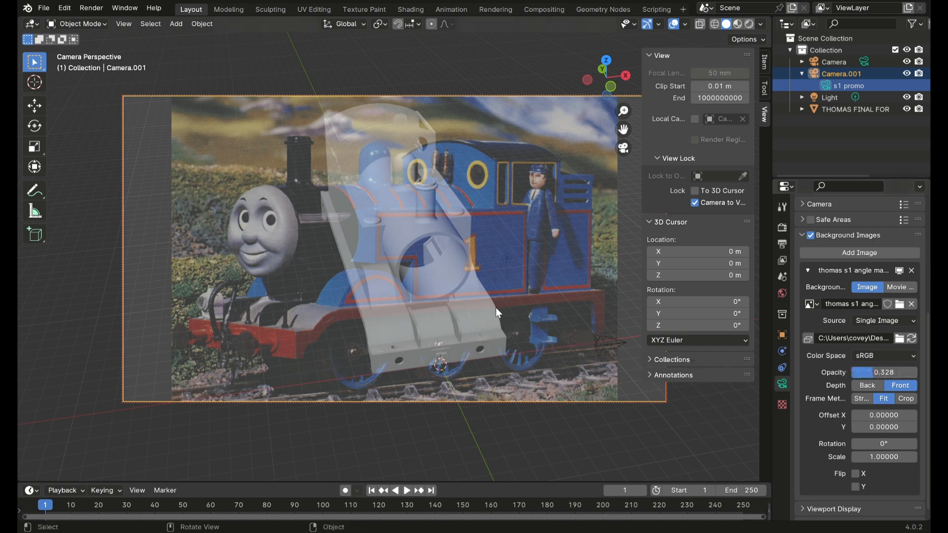
# Step: Scale the reference picture to 1.257 and set its X offset to -0.008 so it fills the camera frame
pyautogui.click(882, 445)
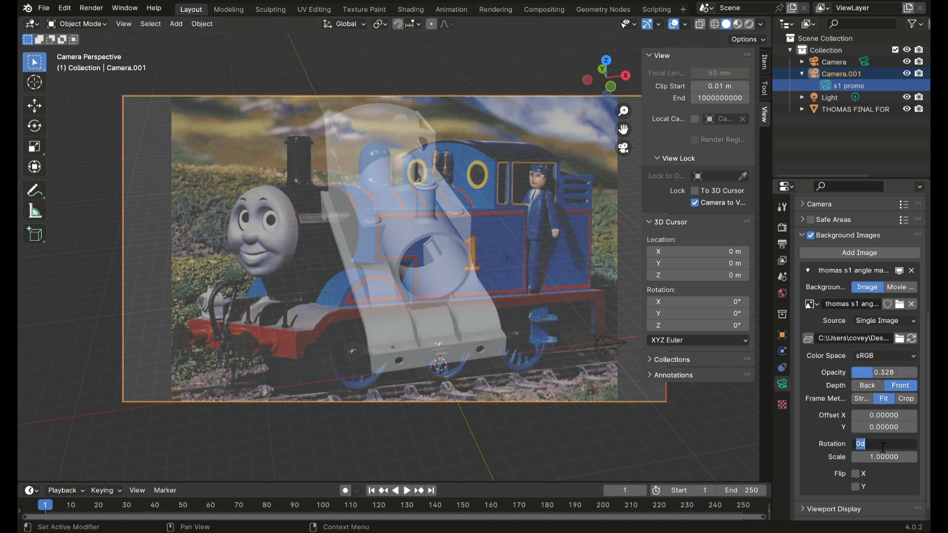
pyautogui.click(834, 456)
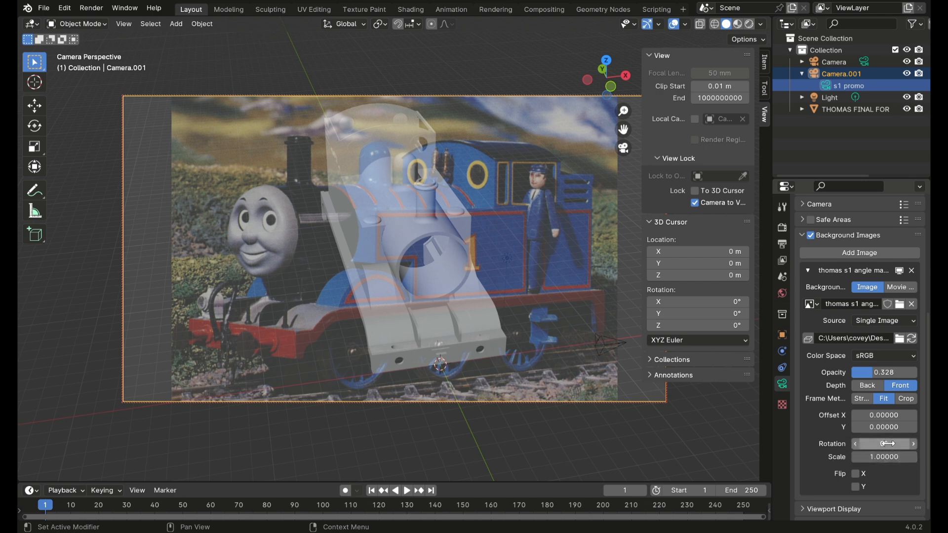
pyautogui.moveTo(884, 457); pyautogui.dragTo(925, 457)
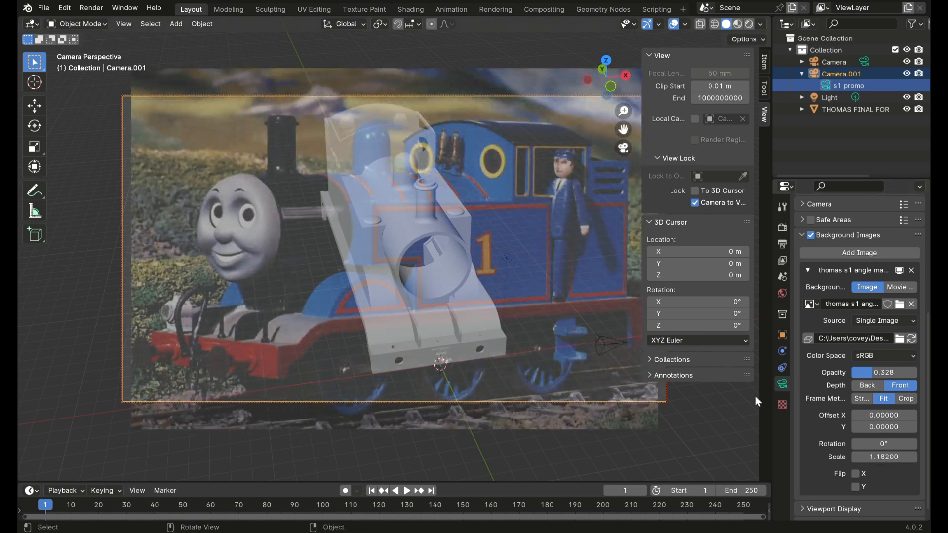
pyautogui.moveTo(896, 418); pyautogui.dragTo(887, 415)
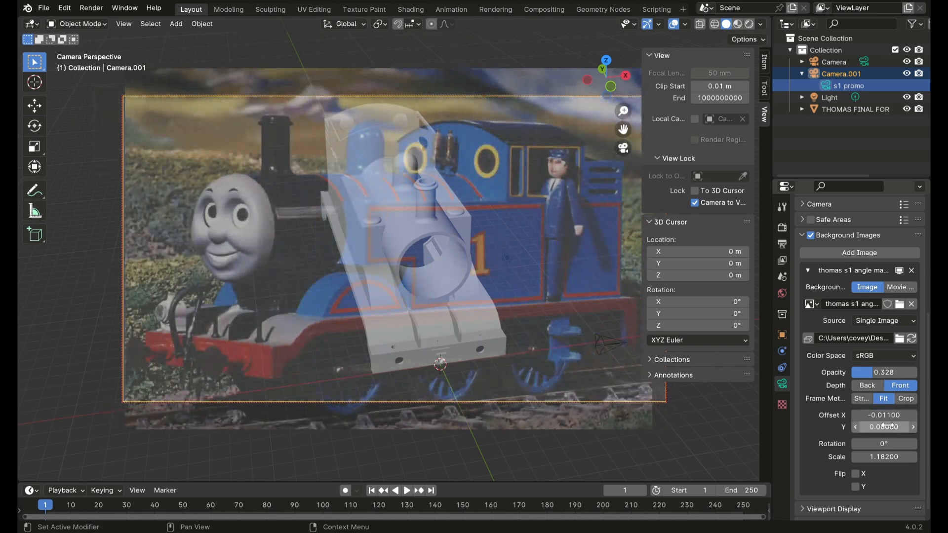
pyautogui.moveTo(886, 456); pyautogui.dragTo(897, 456)
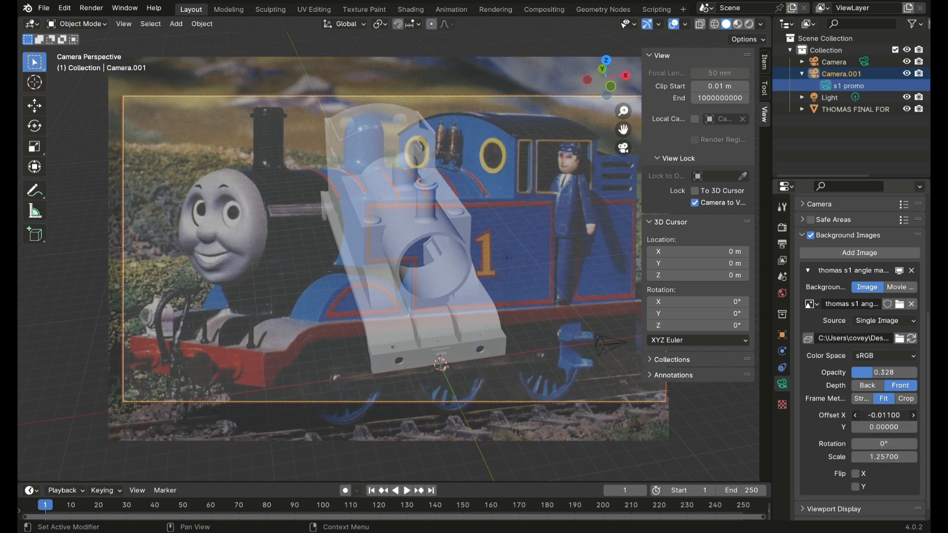
pyautogui.moveTo(880, 422); pyautogui.dragTo(884, 422)
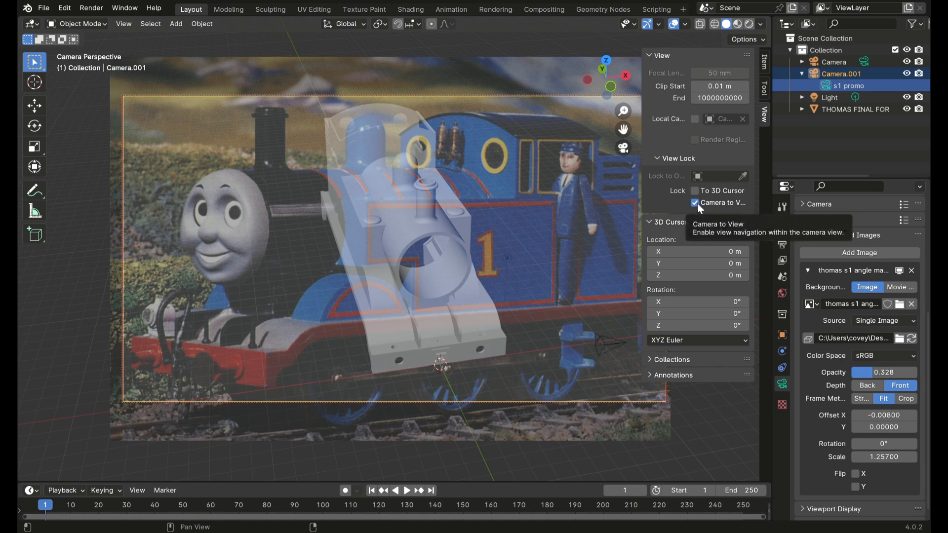
# Step: Orbit and dolly Camera.001 to a low front three-quarter view of the locomotive that approximates the reference picture's angle
pyautogui.moveTo(543, 275); pyautogui.dragTo(460, 236, button='middle')
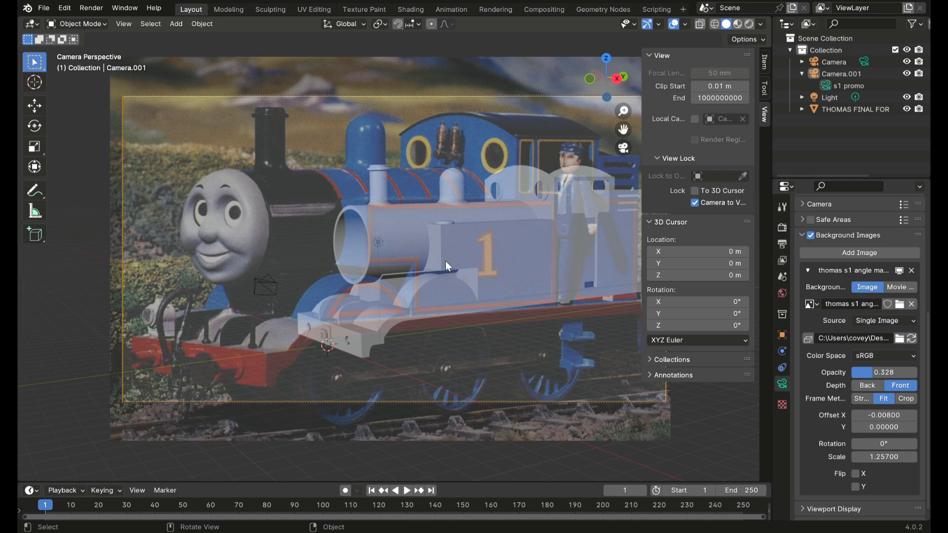
pyautogui.moveTo(443, 265); pyautogui.dragTo(455, 268, button='middle')
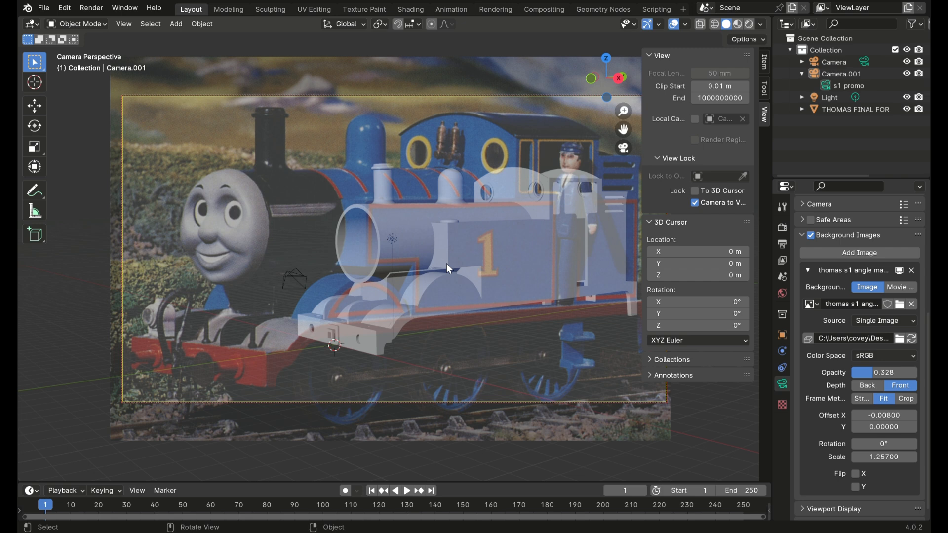
pyautogui.scroll(1, 447, 286)
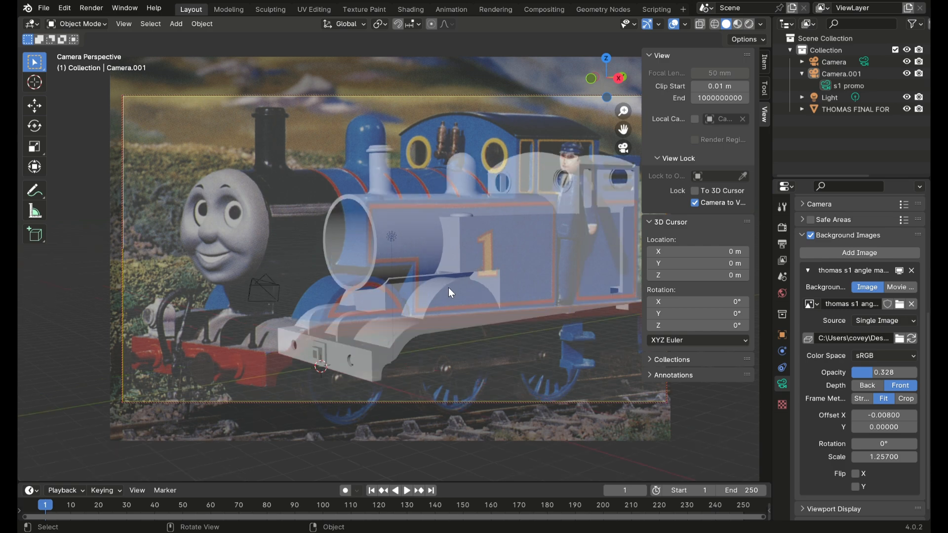
pyautogui.scroll(3, 445, 286)
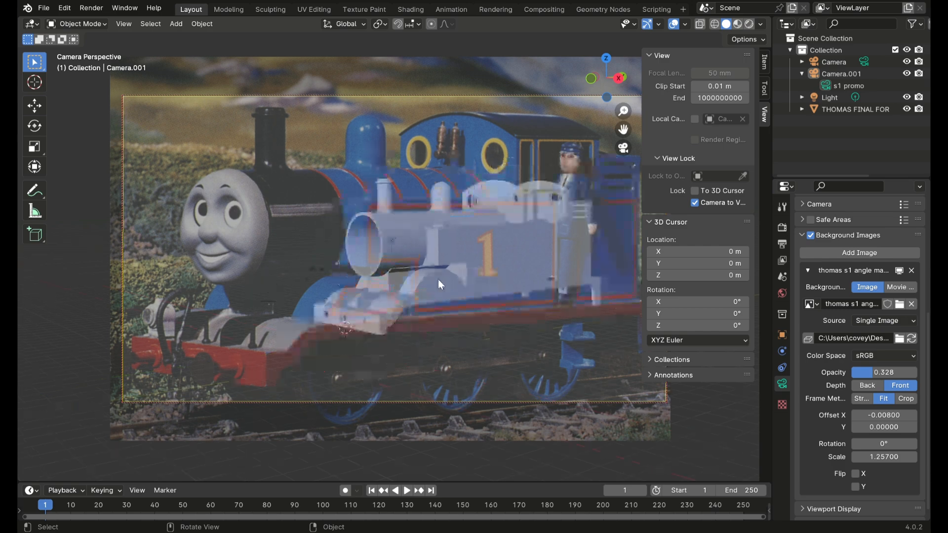
pyautogui.scroll(-3, 419, 298)
pyautogui.scroll(3, 422, 299)
pyautogui.scroll(-3, 420, 303)
pyautogui.scroll(3, 420, 303)
pyautogui.scroll(-3, 420, 303)
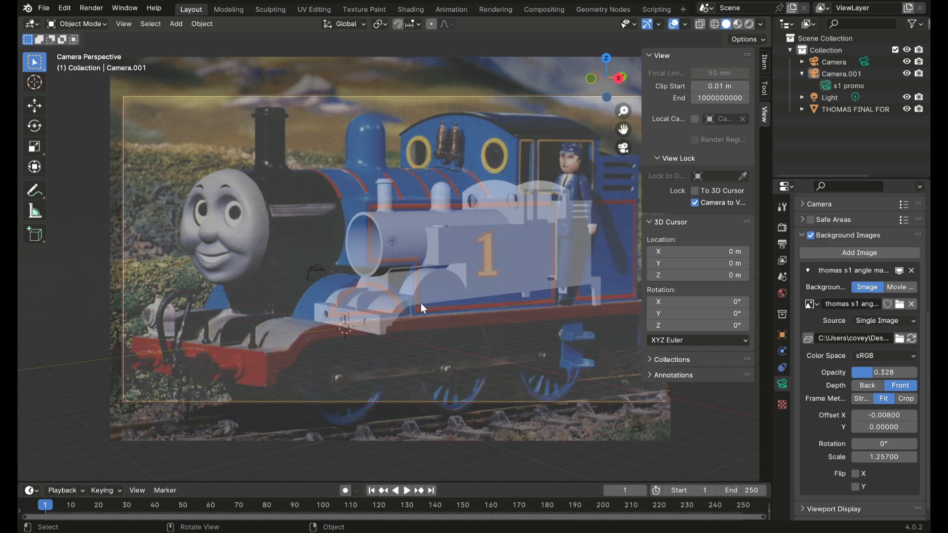
pyautogui.moveTo(524, 281)
pyautogui.mouseDown(button='middle')
pyautogui.moveTo(481, 326)
pyautogui.moveTo(544, 315)
pyautogui.moveTo(561, 277)
pyautogui.moveTo(587, 278)
pyautogui.moveTo(500, 280)
pyautogui.moveTo(515, 279)
pyautogui.mouseUp(button='middle')
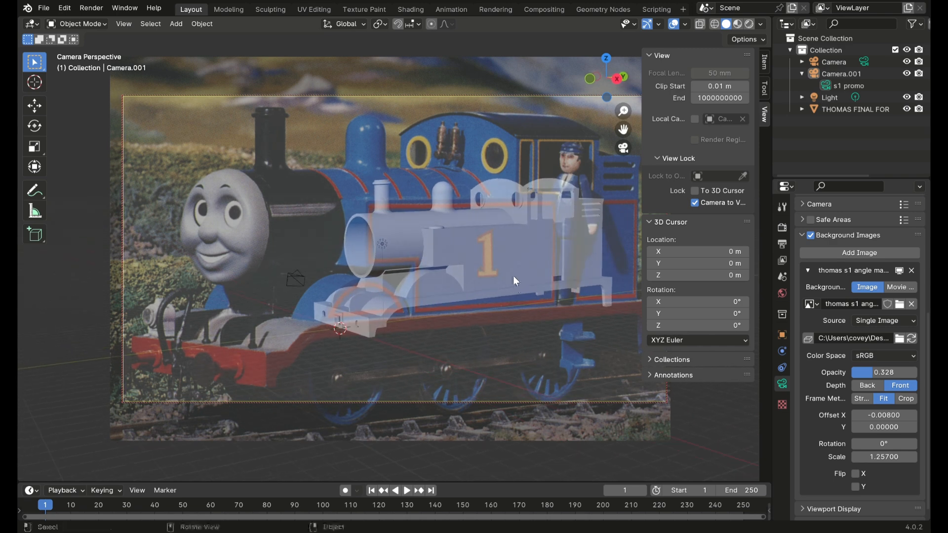
# Step: Increase the "s1 promo" camera's focal length to 154 mm and move the camera back to reframe the locomotive
pyautogui.scroll(5, 834, 334)
pyautogui.scroll(4, 833, 334)
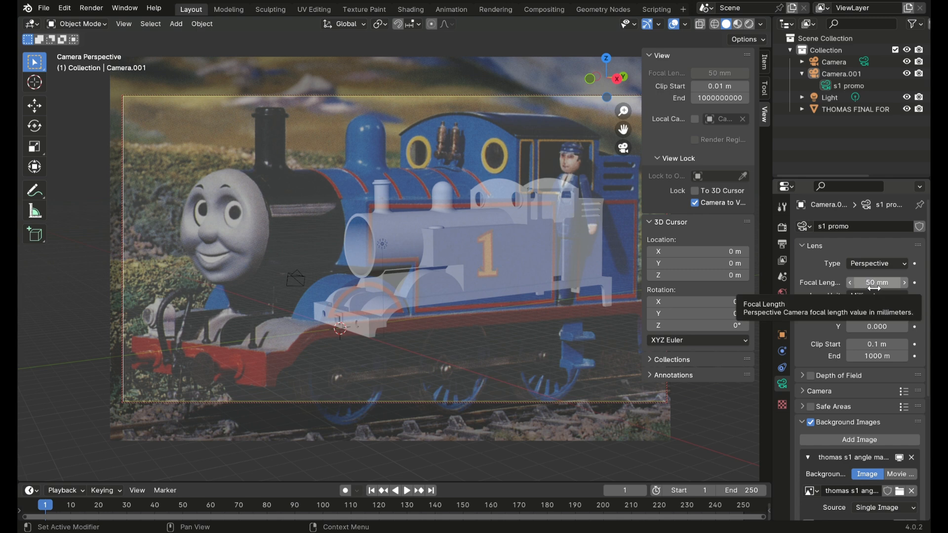
pyautogui.moveTo(881, 283); pyautogui.dragTo(923, 282)
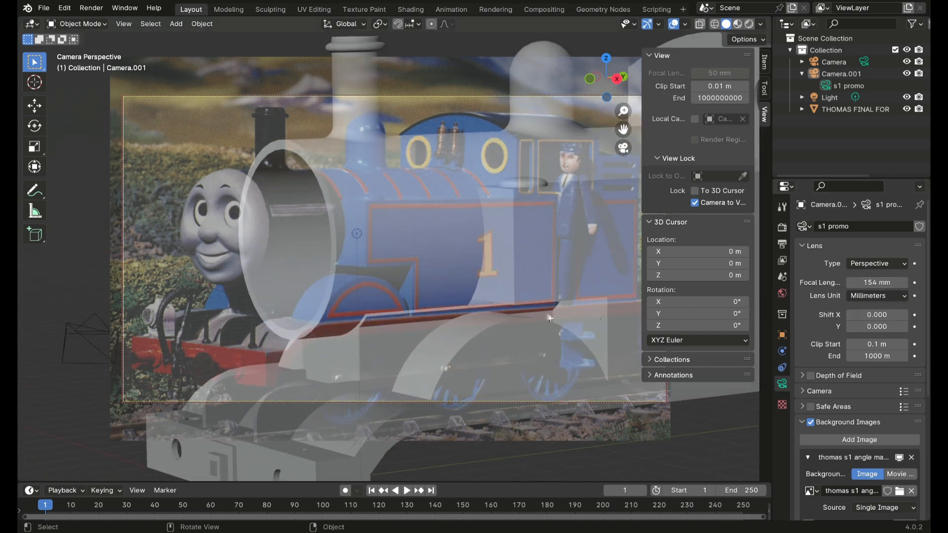
pyautogui.scroll(-4, 516, 310)
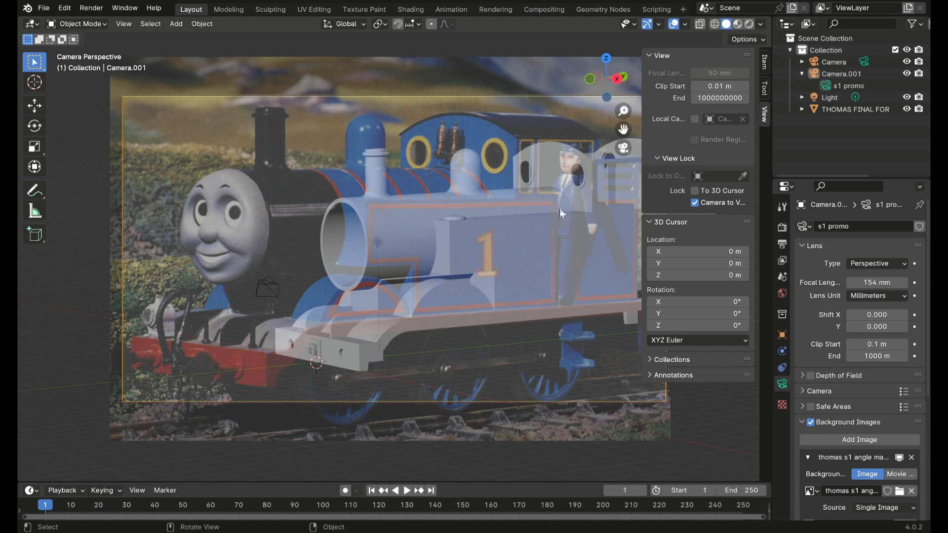
# Step: Set the "s1 promo" camera's focal length to 176 mm and move the camera farther from the locomotive
pyautogui.moveTo(867, 281); pyautogui.dragTo(889, 280)
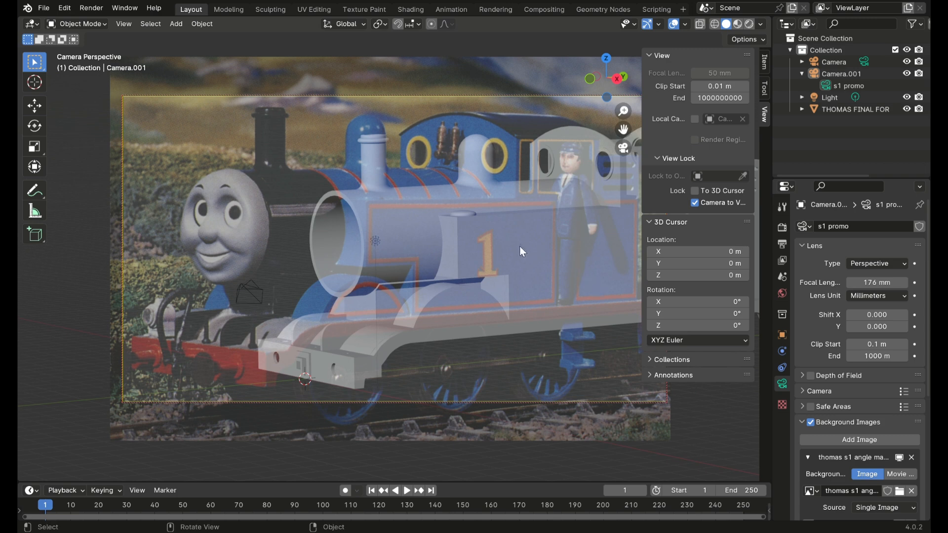
pyautogui.scroll(-3, 520, 245)
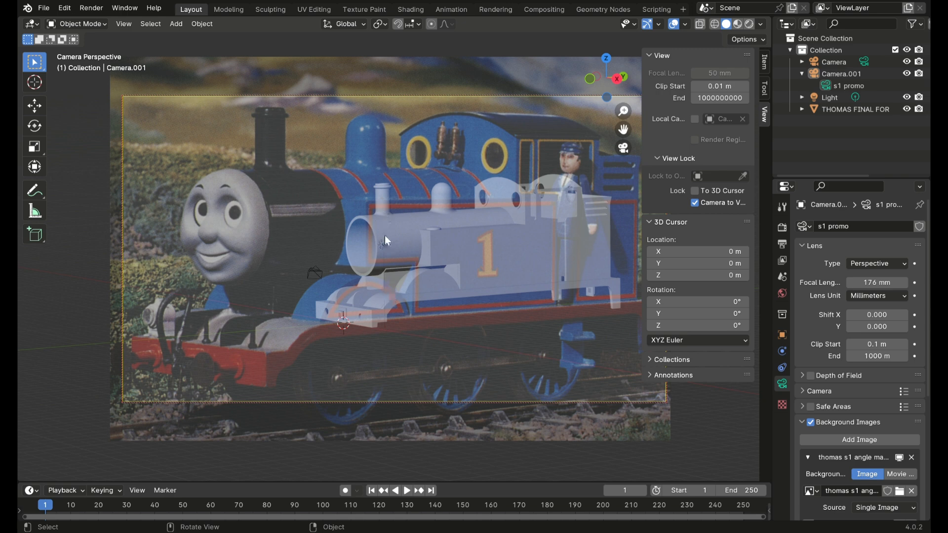
# Step: Reduce the camera's focal length to 29 mm and move it closer until the locomotive reaches a size comparable to the pictured engine
pyautogui.doubleClick(876, 282)
pyautogui.write('1')
pyautogui.press('Return')
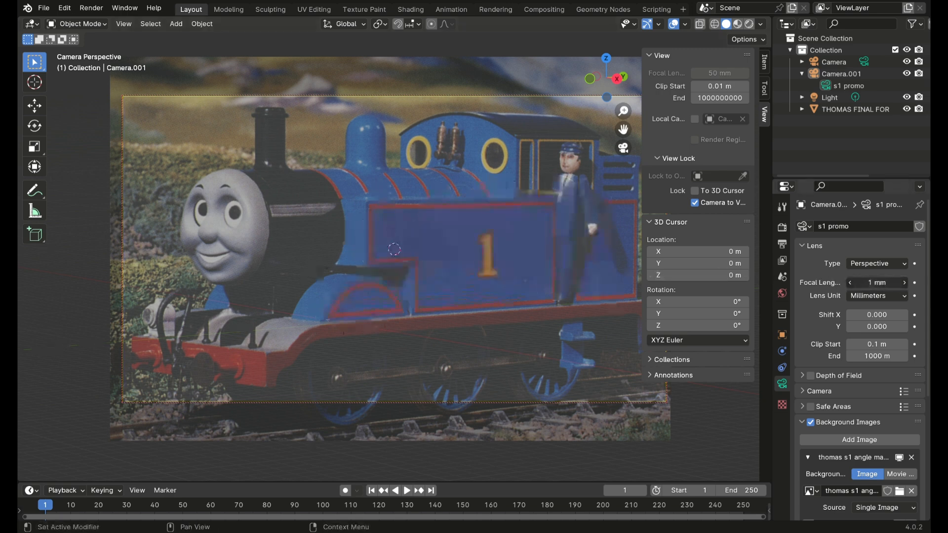
pyautogui.moveTo(877, 283)
pyautogui.mouseDown()
pyautogui.moveTo(904, 283)
pyautogui.moveTo(887, 282)
pyautogui.mouseUp()
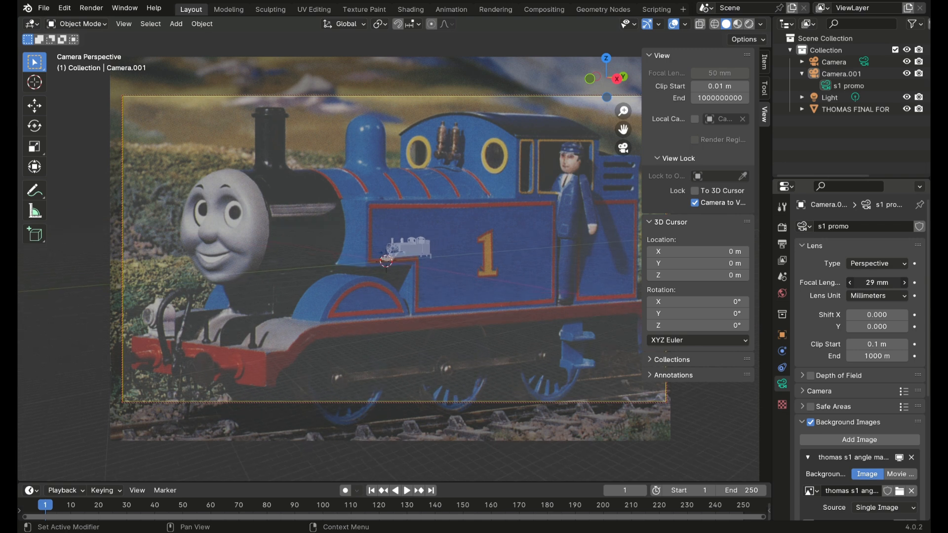
pyautogui.scroll(4, 474, 248)
pyautogui.scroll(5, 473, 247)
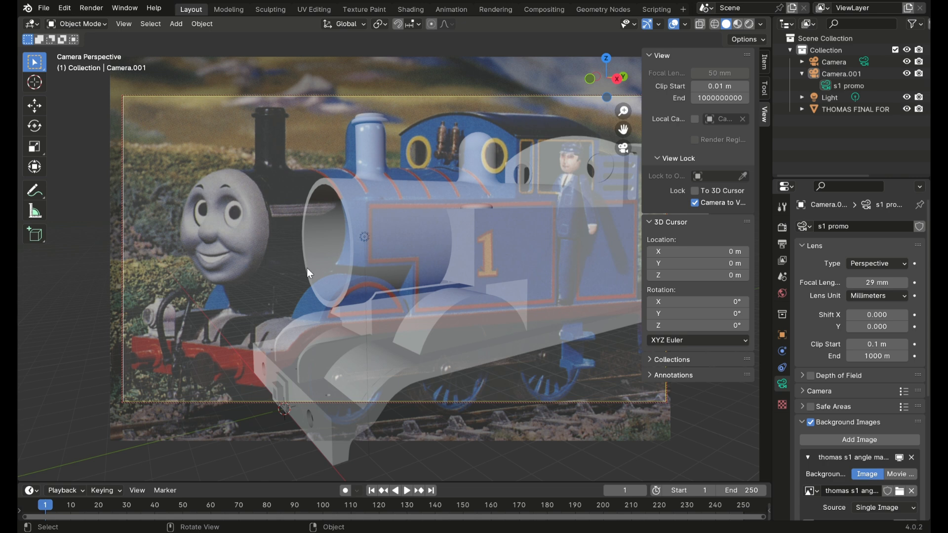
pyautogui.scroll(-3, 368, 283)
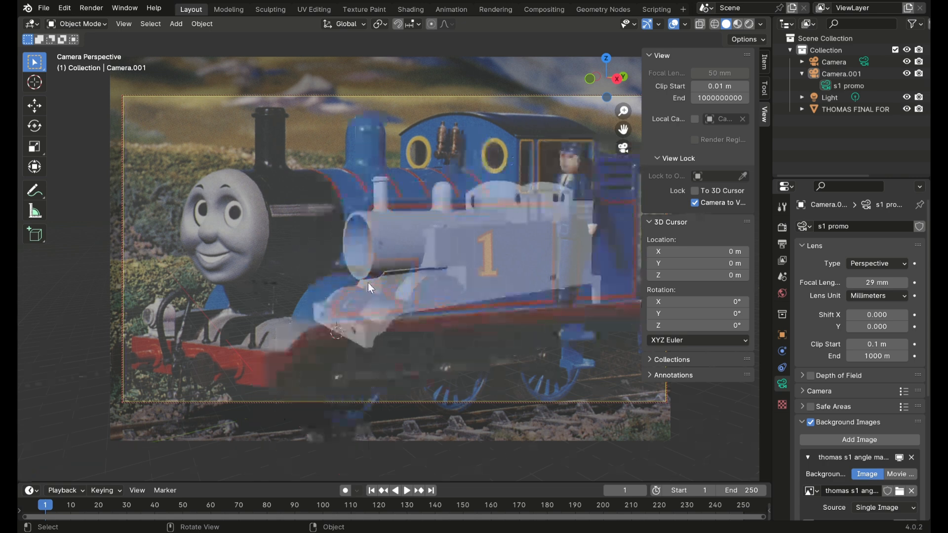
pyautogui.scroll(3, 366, 289)
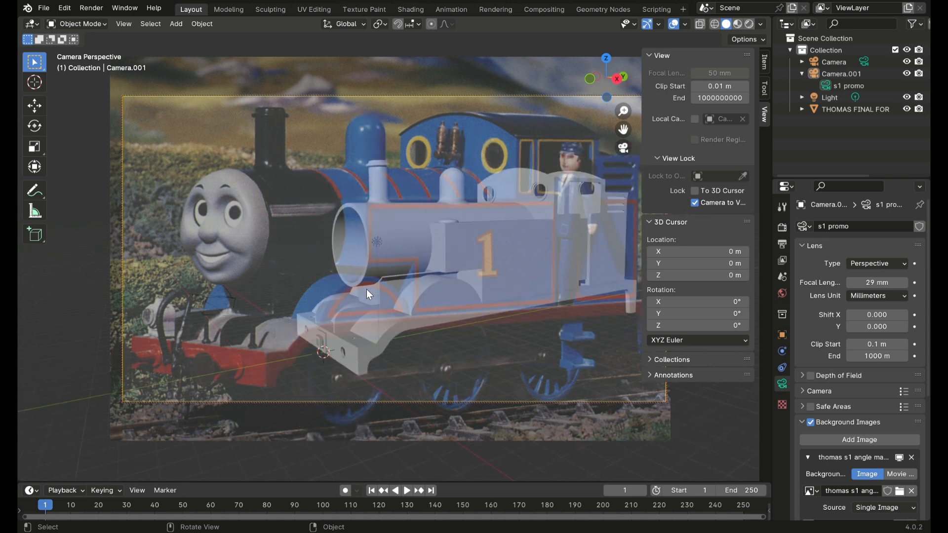
# Step: Set the focal length to 54 mm and adjust the camera's distance so the locomotive nears the pictured engine's size
pyautogui.moveTo(877, 283); pyautogui.dragTo(923, 283)
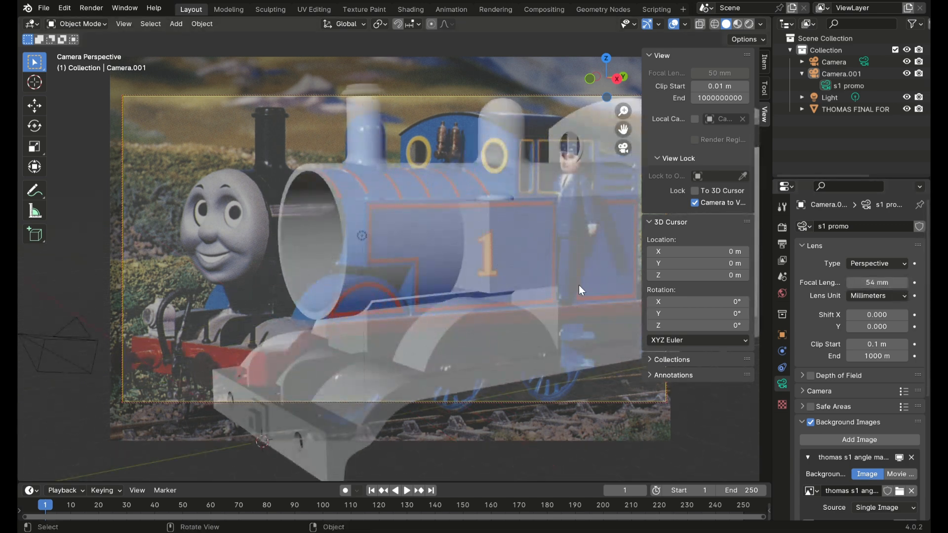
pyautogui.scroll(-3, 558, 283)
pyautogui.scroll(3, 558, 283)
pyautogui.scroll(-3, 558, 283)
pyautogui.scroll(2, 558, 283)
pyautogui.scroll(-1, 557, 283)
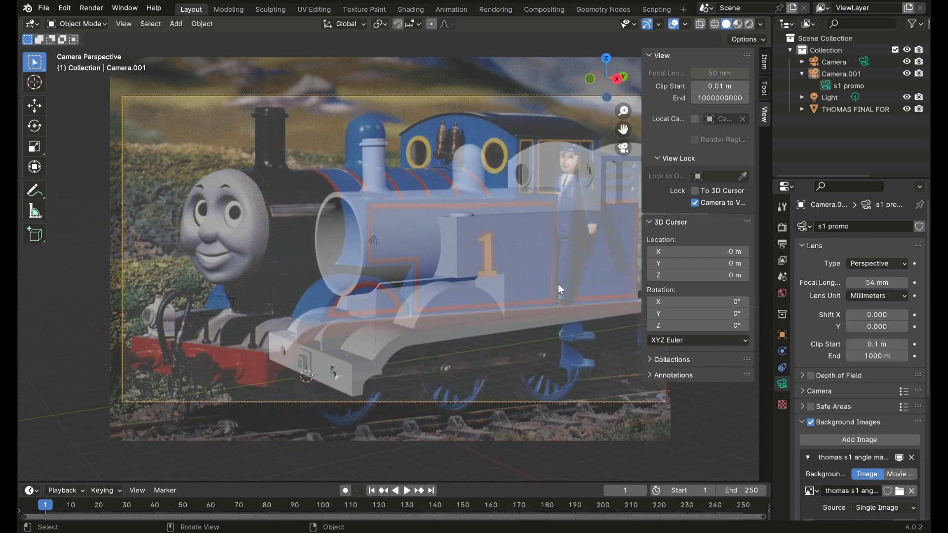
# Step: Pan Camera.001 so the locomotive overlaps the pictured engine, and collapse the View and 3D Cursor settings
pyautogui.moveTo(624, 128); pyautogui.dragTo(511, 129)
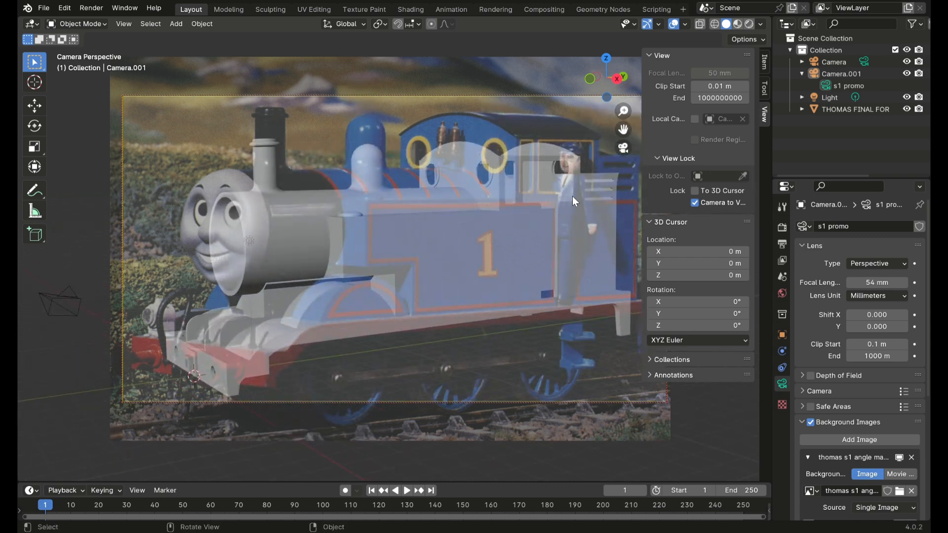
pyautogui.click(651, 55)
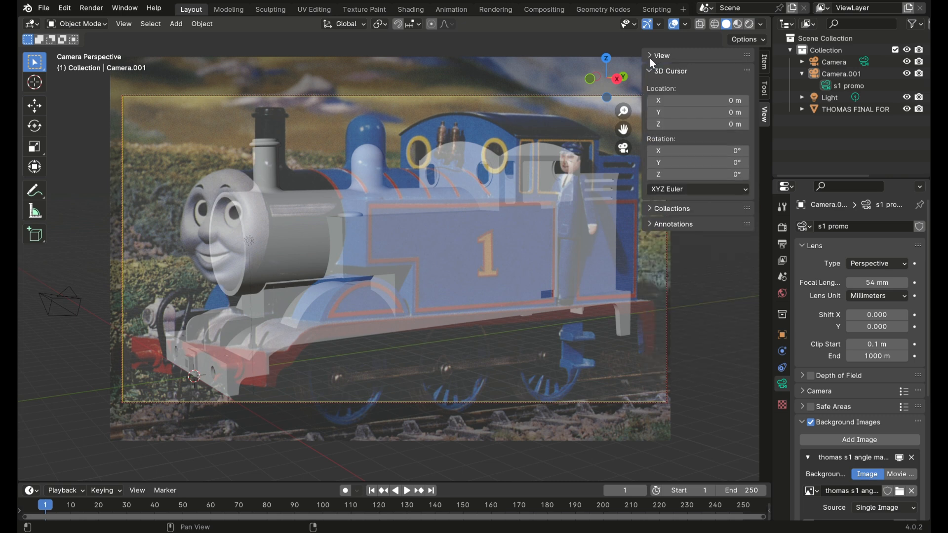
pyautogui.click(649, 69)
pyautogui.moveTo(485, 267); pyautogui.dragTo(485, 265, button='middle')
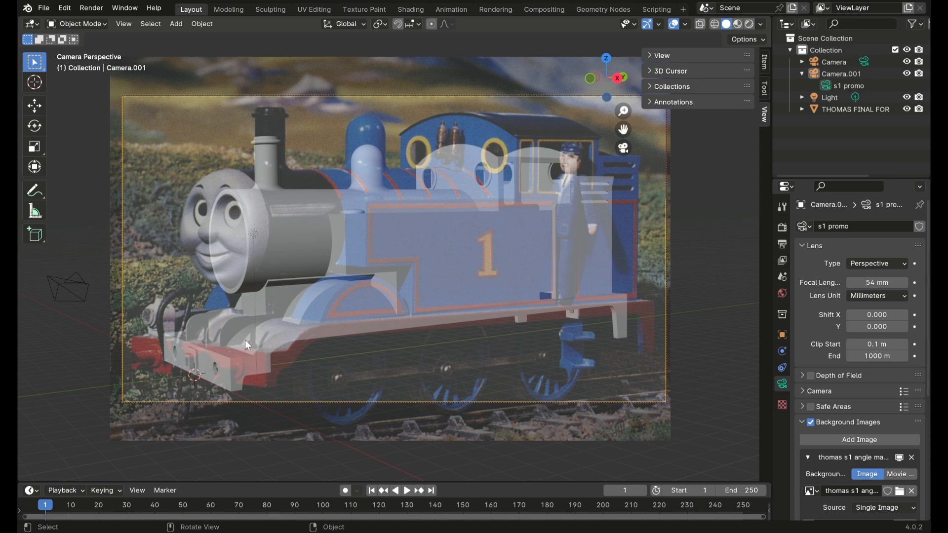
# Step: Set the focal length to 117 mm and move the camera back to refit the locomotive to the pictured engine
pyautogui.moveTo(868, 282); pyautogui.dragTo(909, 282)
pyautogui.scroll(-5, 531, 297)
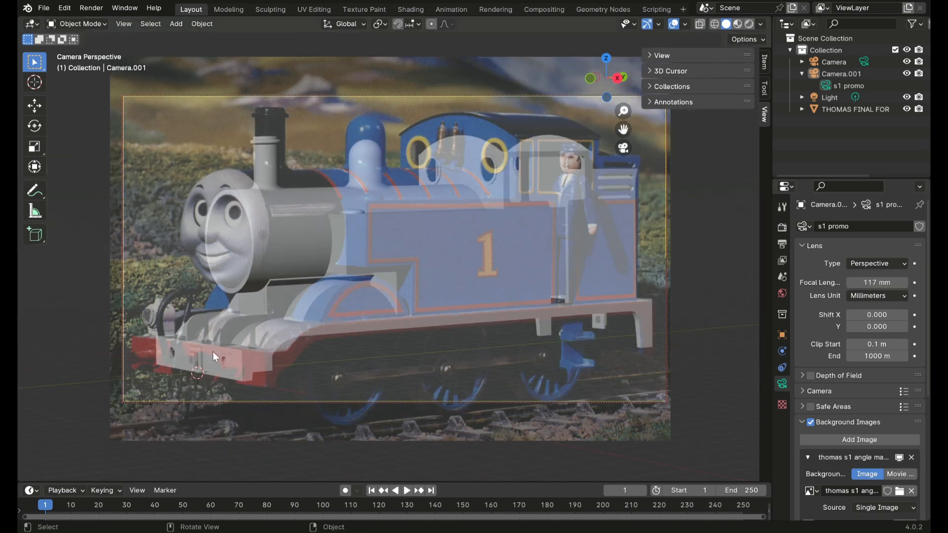
pyautogui.press('g')
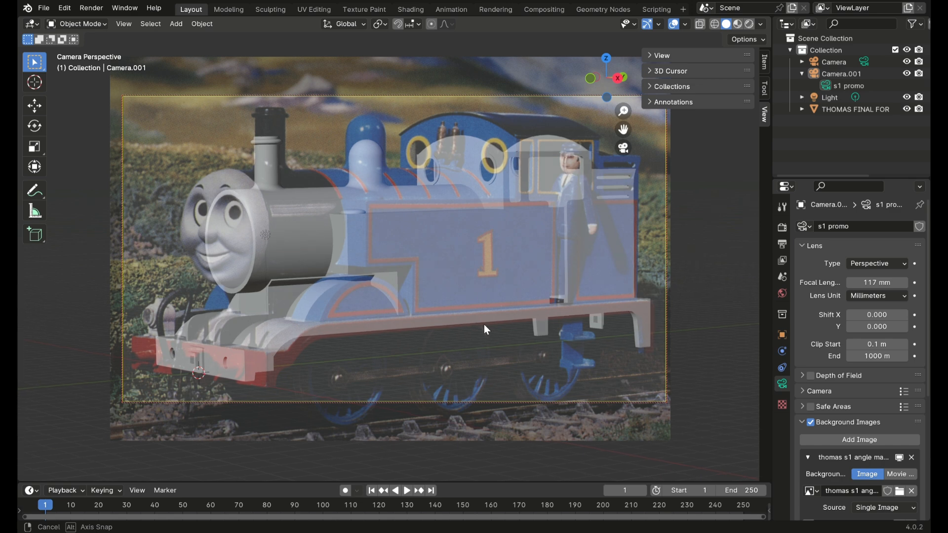
pyautogui.click(482, 324)
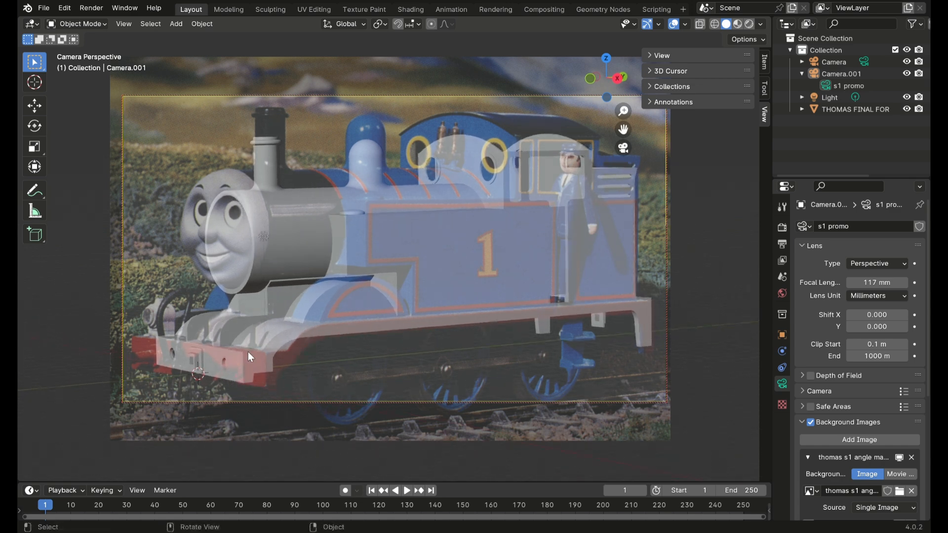
# Step: Adjust the camera's distance, orbit and pan so the locomotive's face and buffer beam line up more closely with the picture
pyautogui.moveTo(623, 112); pyautogui.dragTo(625, 104)
pyautogui.moveTo(526, 203); pyautogui.dragTo(523, 204, button='middle')
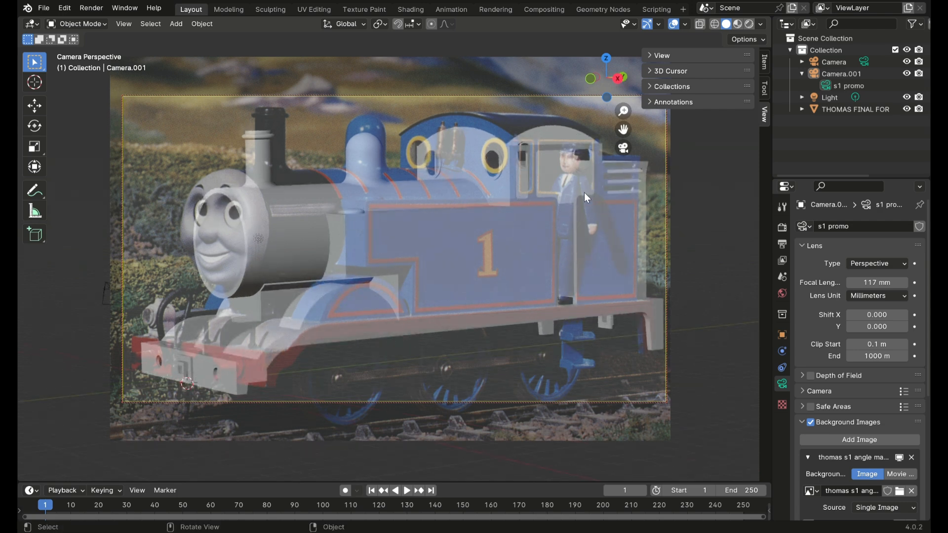
pyautogui.moveTo(623, 132); pyautogui.dragTo(616, 127)
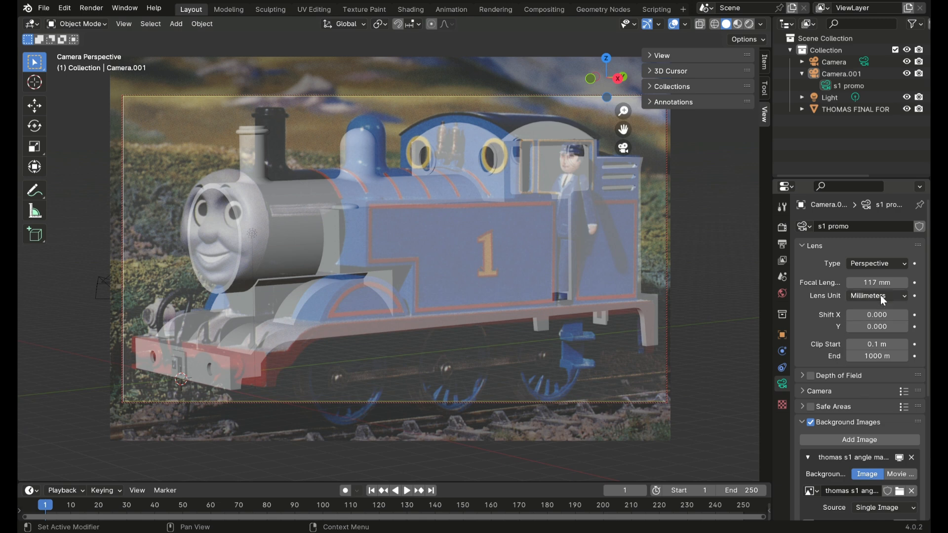
# Step: Set the focal length to 74 mm and move the camera closer to restore the locomotive's size over the picture
pyautogui.moveTo(895, 285); pyautogui.dragTo(878, 286)
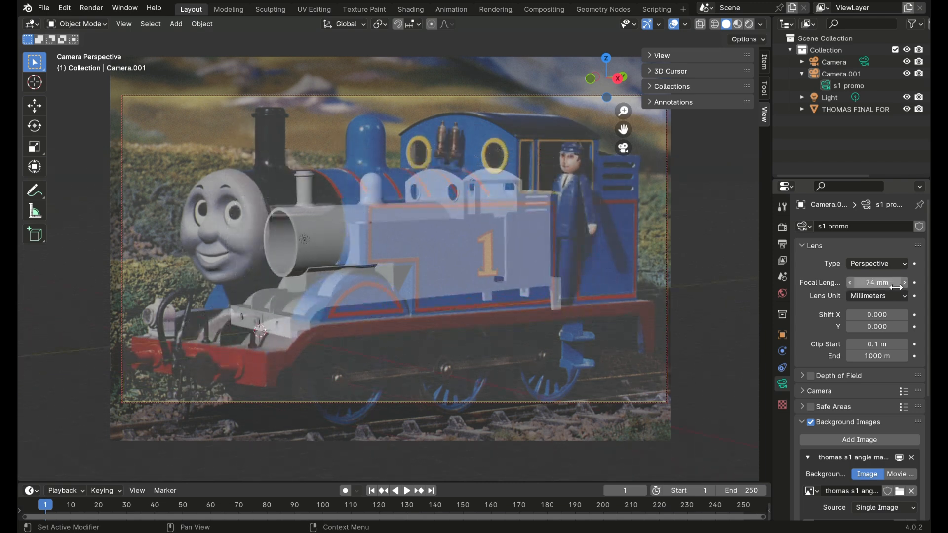
pyautogui.moveTo(623, 112); pyautogui.dragTo(623, 64)
pyautogui.moveTo(623, 111); pyautogui.dragTo(499, 268, button='middle')
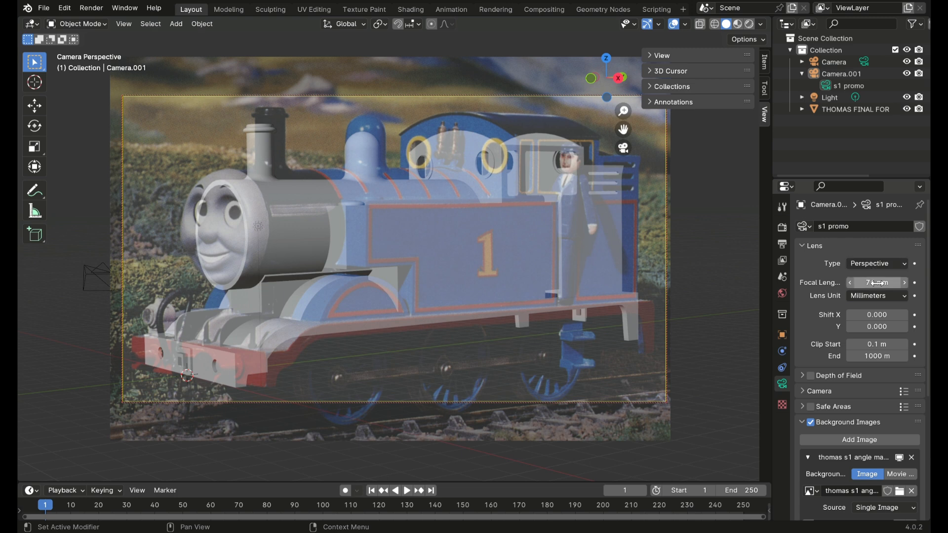
# Step: Set the focal length to 66 mm and reposition the camera's distance and angle to overlay the locomotive on the pictured engine
pyautogui.moveTo(877, 282); pyautogui.dragTo(856, 282)
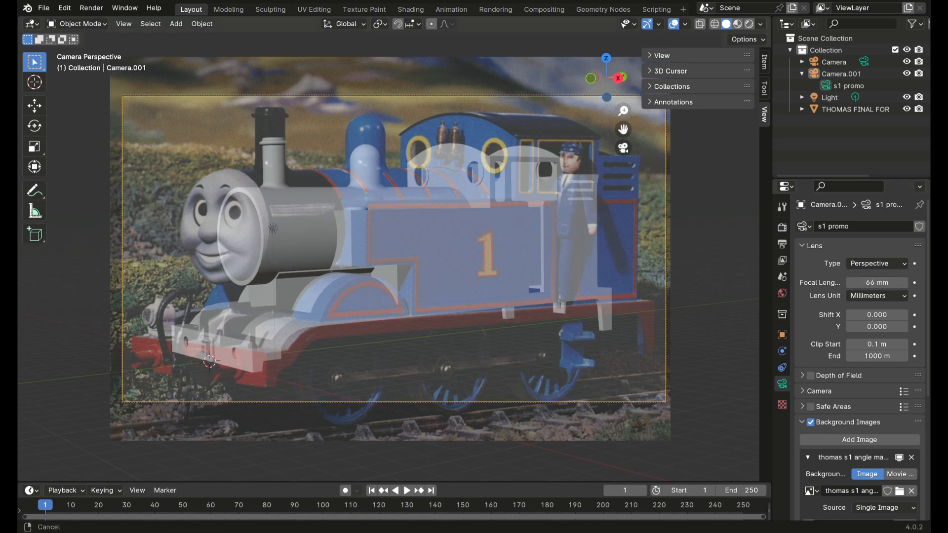
pyautogui.hotkey('shift', '`')
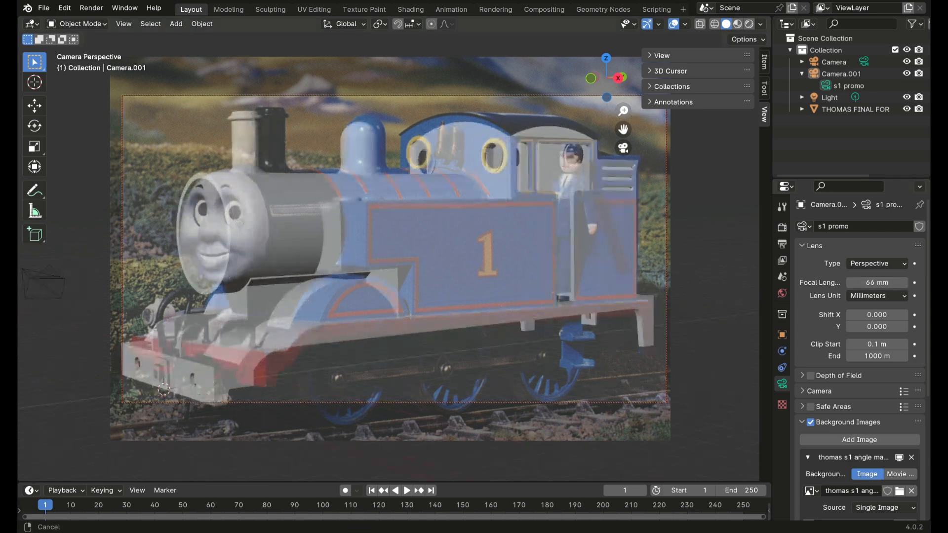
pyautogui.click(591, 227)
pyautogui.moveTo(591, 227); pyautogui.dragTo(593, 232, button='middle')
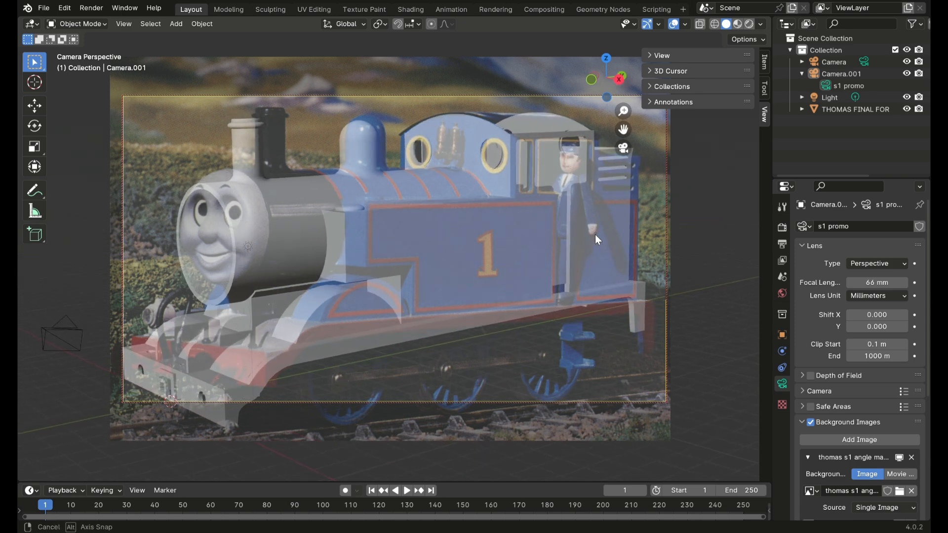
pyautogui.moveTo(594, 235); pyautogui.dragTo(591, 229, button='middle')
pyautogui.moveTo(627, 116); pyautogui.dragTo(627, 130)
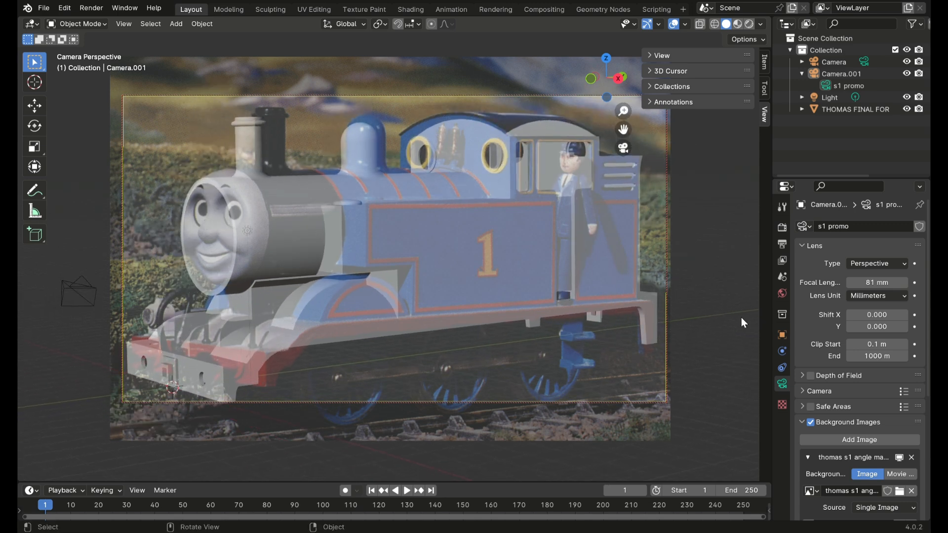
# Step: Rotate the reference picture to -3.1° and orbit the camera to follow its tilt
pyautogui.scroll(-8, 820, 336)
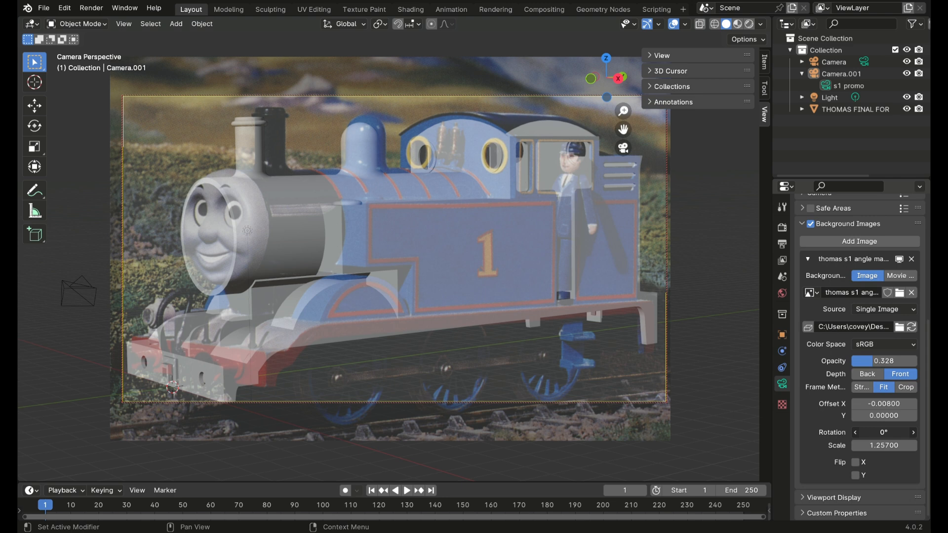
pyautogui.moveTo(888, 439)
pyautogui.mouseDown()
pyautogui.moveTo(899, 438)
pyautogui.moveTo(886, 433)
pyautogui.mouseUp()
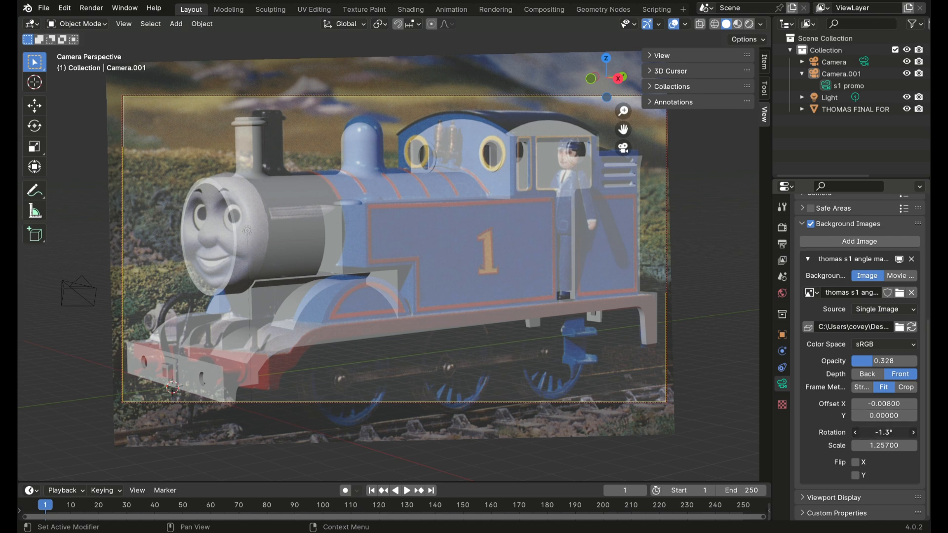
pyautogui.scroll(5, 883, 433)
pyautogui.moveTo(518, 180); pyautogui.dragTo(595, 185, button='middle')
pyautogui.scroll(-4, 859, 375)
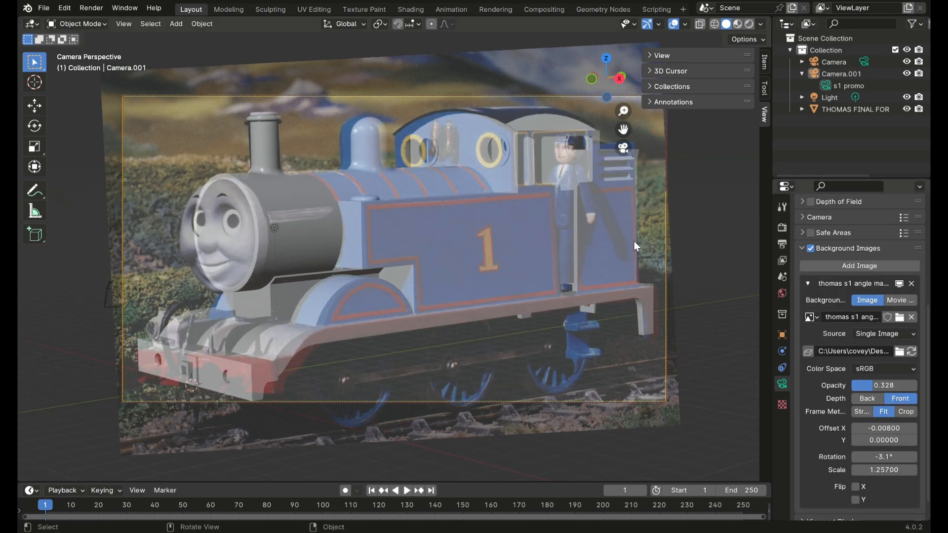
# Step: Set the focal length to 82 mm and orbit and pan the camera to match the locomotive to the tilted picture
pyautogui.moveTo(633, 157); pyautogui.dragTo(605, 164, button='middle')
pyautogui.scroll(6, 859, 346)
pyautogui.scroll(-7, 847, 410)
pyautogui.moveTo(603, 224); pyautogui.dragTo(605, 223, button='middle')
pyautogui.scroll(7, 859, 346)
pyautogui.moveTo(622, 129); pyautogui.dragTo(619, 130)
pyautogui.moveTo(570, 244); pyautogui.dragTo(569, 245, button='middle')
pyautogui.moveTo(876, 282); pyautogui.dragTo(864, 282)
pyautogui.moveTo(597, 212); pyautogui.dragTo(600, 209, button='middle')
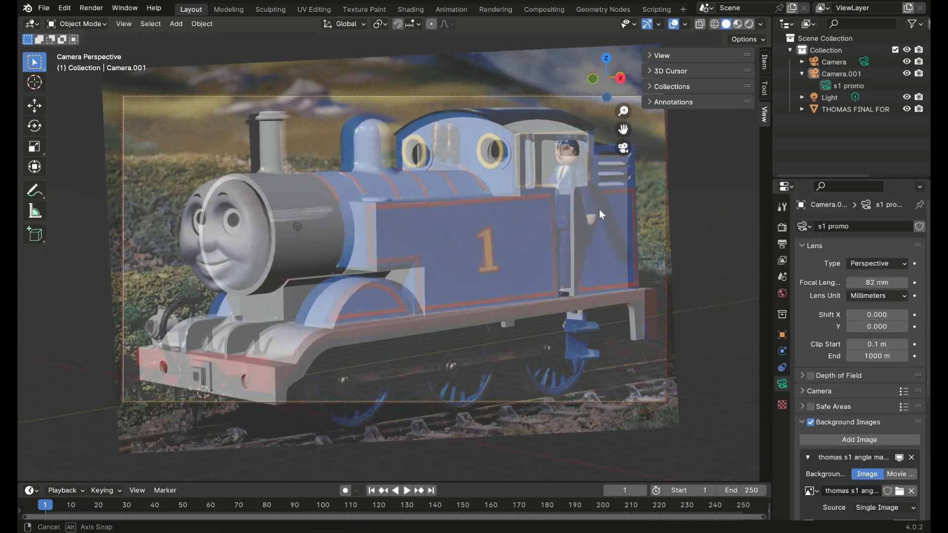
# Step: Raise the reference picture's opacity and refit the camera view with a focal length of 124 mm
pyautogui.scroll(-4, 877, 385)
pyautogui.moveTo(870, 461); pyautogui.dragTo(886, 461)
pyautogui.scroll(4, 889, 367)
pyautogui.moveTo(877, 283); pyautogui.dragTo(898, 283)
pyautogui.scroll(-3, 612, 197)
pyautogui.moveTo(623, 129); pyautogui.dragTo(634, 129)
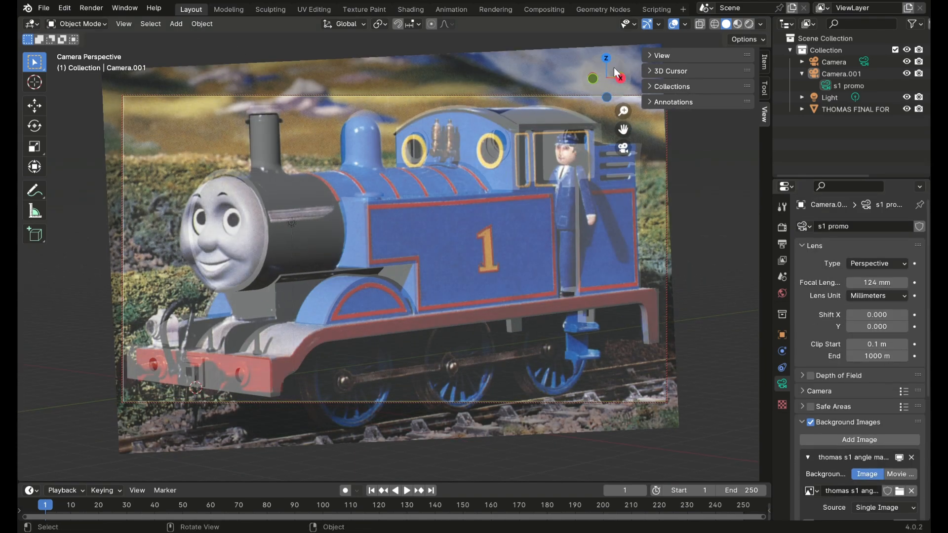
# Step: Set the focal length to 142 mm and the reference picture's rotation to -1.5° and opacity to 0.482
pyautogui.moveTo(877, 282); pyautogui.dragTo(878, 283)
pyautogui.scroll(-8, 881, 395)
pyautogui.moveTo(884, 432); pyautogui.dragTo(889, 432)
pyautogui.moveTo(612, 212); pyautogui.dragTo(615, 213, button='middle')
pyautogui.moveTo(887, 361); pyautogui.dragTo(872, 361)
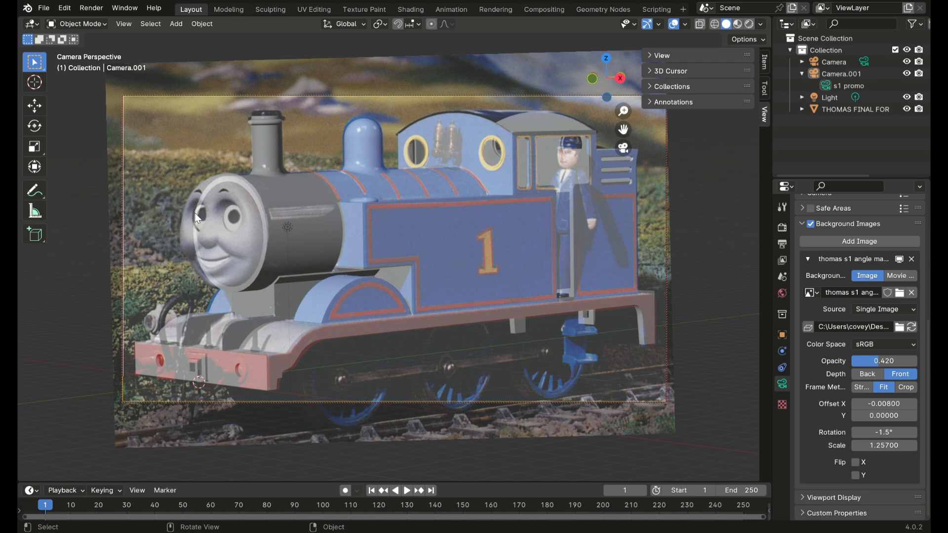
pyautogui.moveTo(857, 360); pyautogui.dragTo(881, 360)
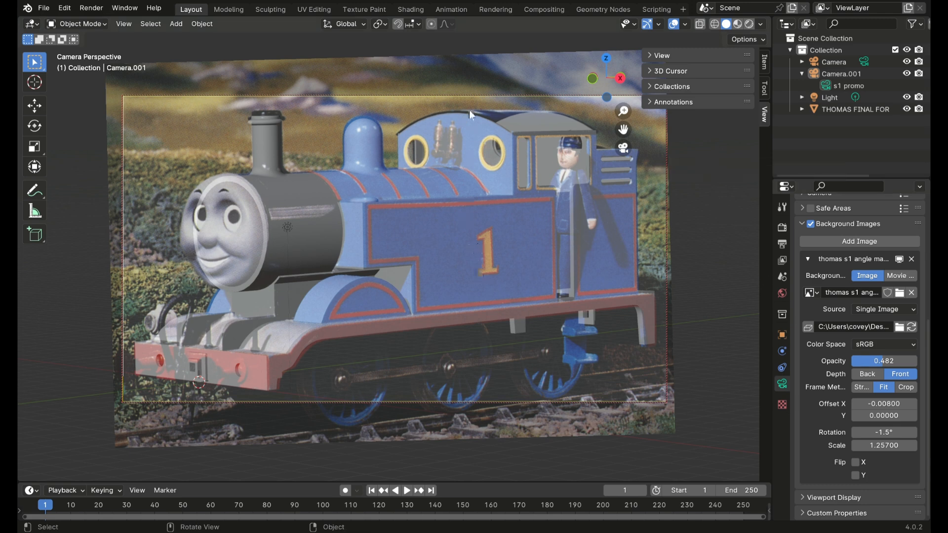
# Step: Pan and orbit the camera slightly to fine-tune the locomotive's alignment with the reference picture
pyautogui.scroll(6, 868, 294)
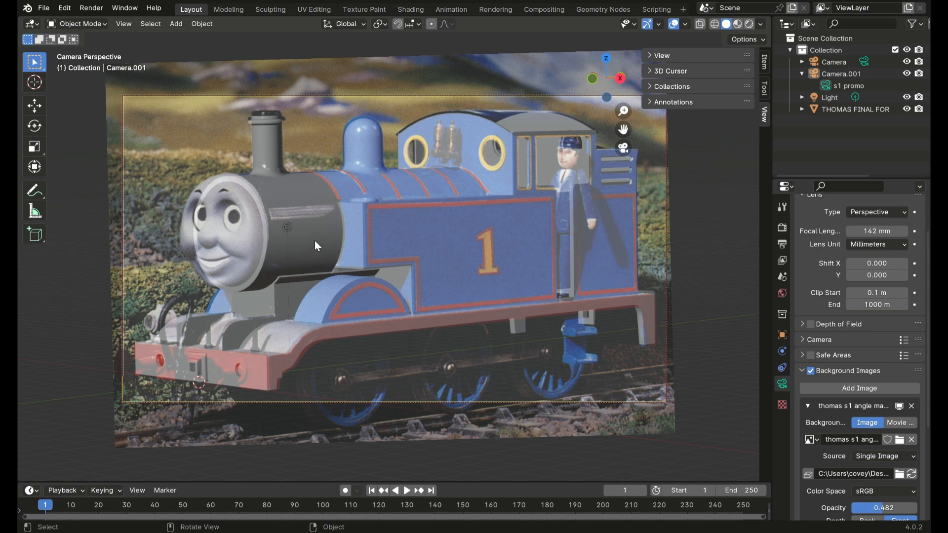
pyautogui.moveTo(626, 127); pyautogui.dragTo(610, 163)
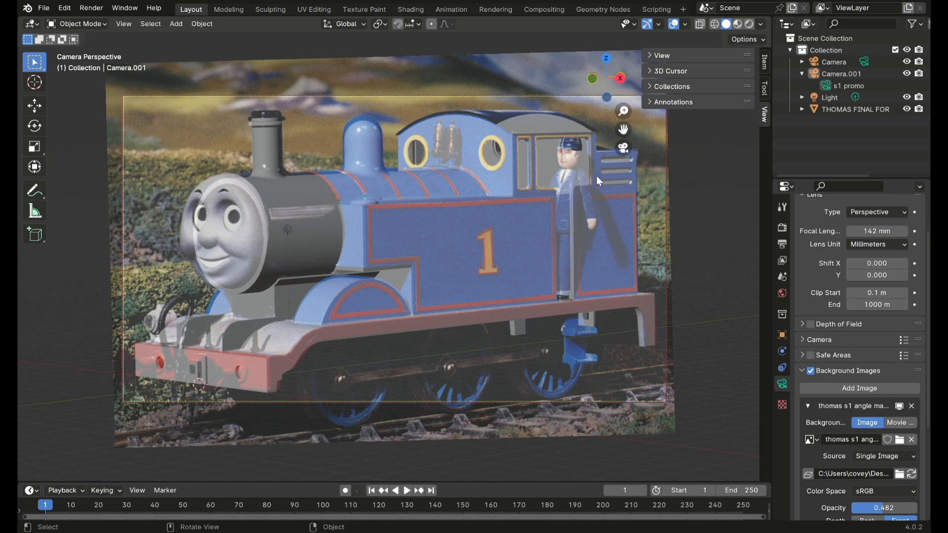
pyautogui.moveTo(585, 197); pyautogui.dragTo(586, 197, button='middle')
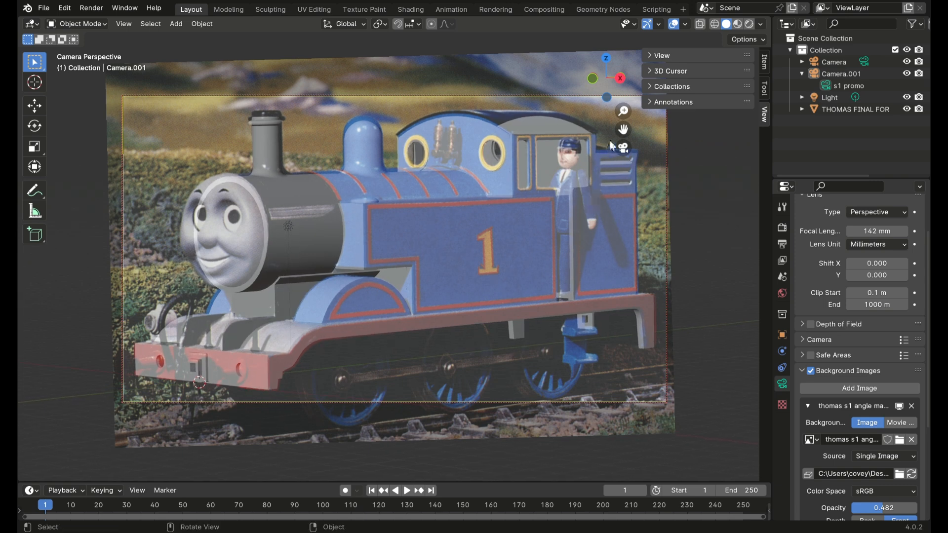
# Step: Set the focal length to 148 mm and fine-tune the camera's distance so the locomotive overlays the pictured engine
pyautogui.scroll(2, 824, 304)
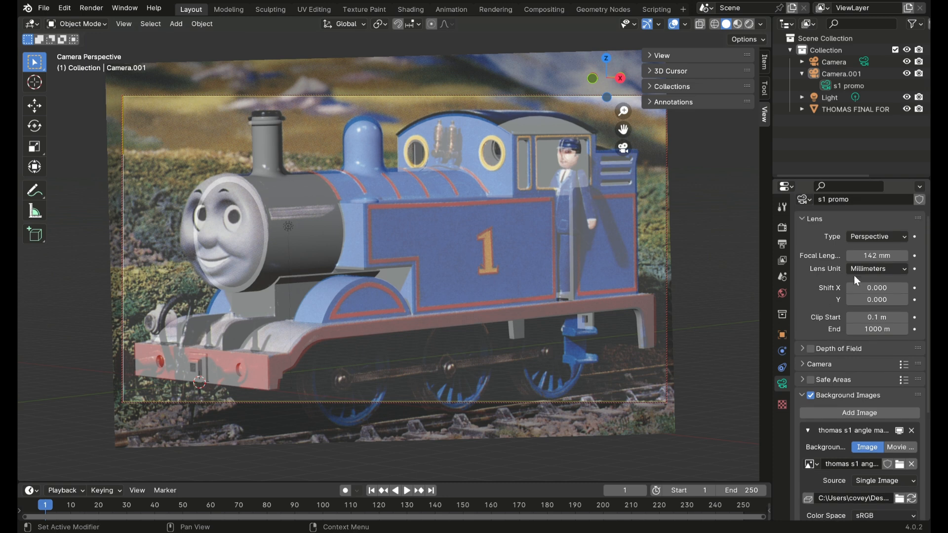
pyautogui.moveTo(875, 257); pyautogui.dragTo(881, 256)
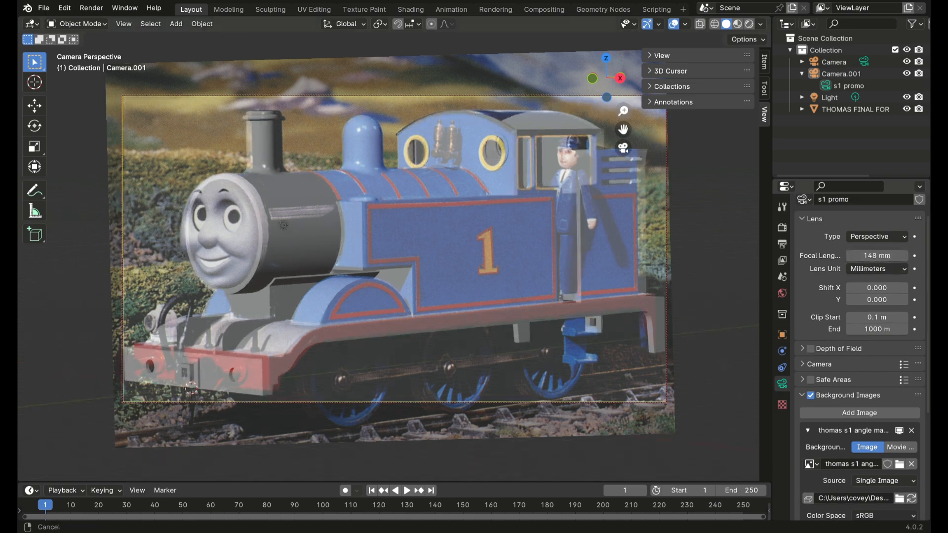
pyautogui.moveTo(623, 111); pyautogui.dragTo(623, 119)
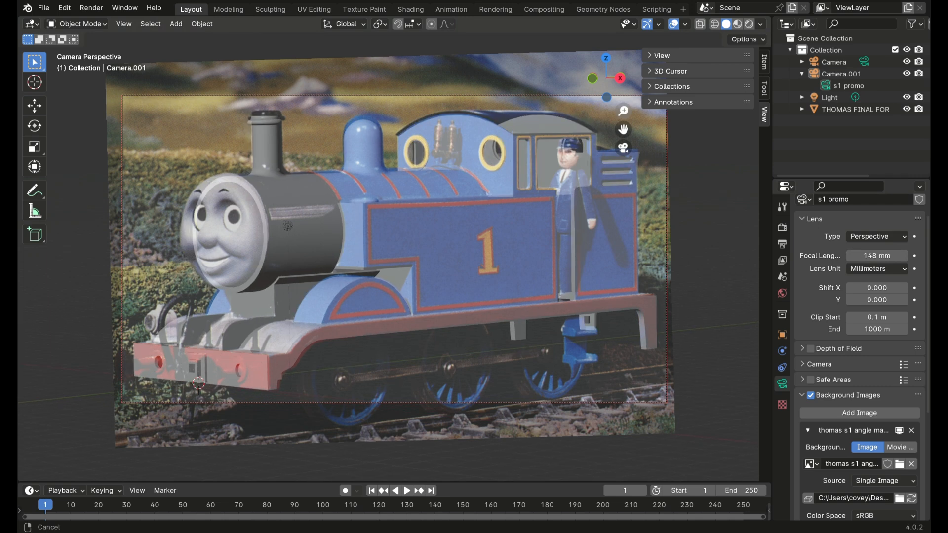
pyautogui.moveTo(623, 120); pyautogui.dragTo(623, 115)
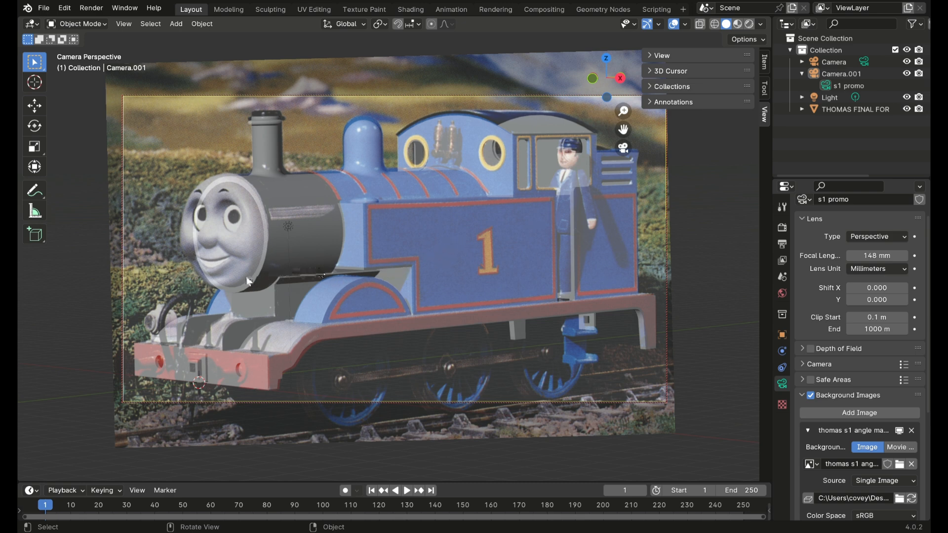
pyautogui.moveTo(203, 300); pyautogui.dragTo(203, 299, button='middle')
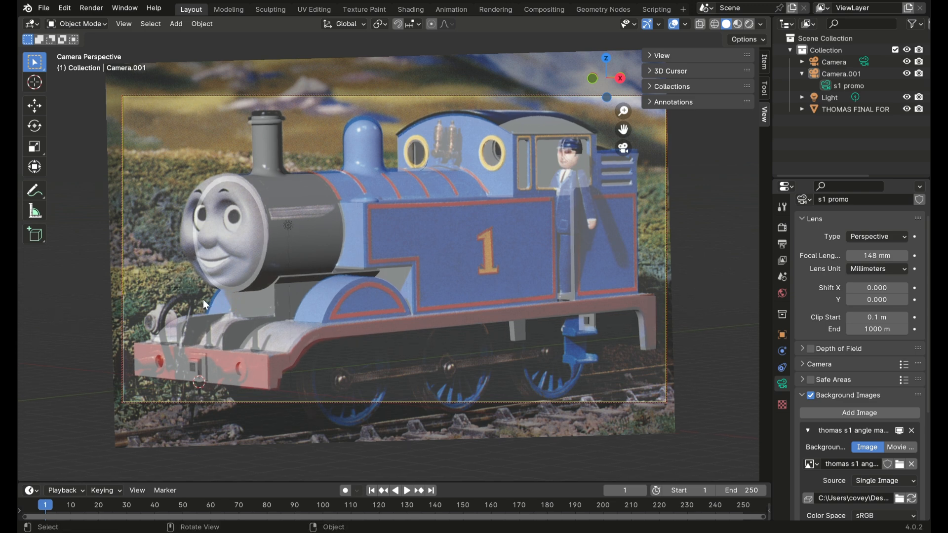
# Step: Nudge the camera to refine the locomotive's overlay and set the reference picture's opacity to 0.442
pyautogui.moveTo(623, 130); pyautogui.dragTo(422, 206)
pyautogui.moveTo(409, 209); pyautogui.dragTo(410, 212, button='middle')
pyautogui.moveTo(622, 128); pyautogui.dragTo(622, 132)
pyautogui.scroll(-5, 911, 419)
pyautogui.moveTo(877, 413)
pyautogui.mouseDown()
pyautogui.moveTo(839, 413)
pyautogui.moveTo(938, 411)
pyautogui.moveTo(851, 410)
pyautogui.moveTo(911, 409)
pyautogui.moveTo(881, 410)
pyautogui.mouseUp()
pyautogui.moveTo(570, 340); pyautogui.dragTo(570, 339, button='middle')
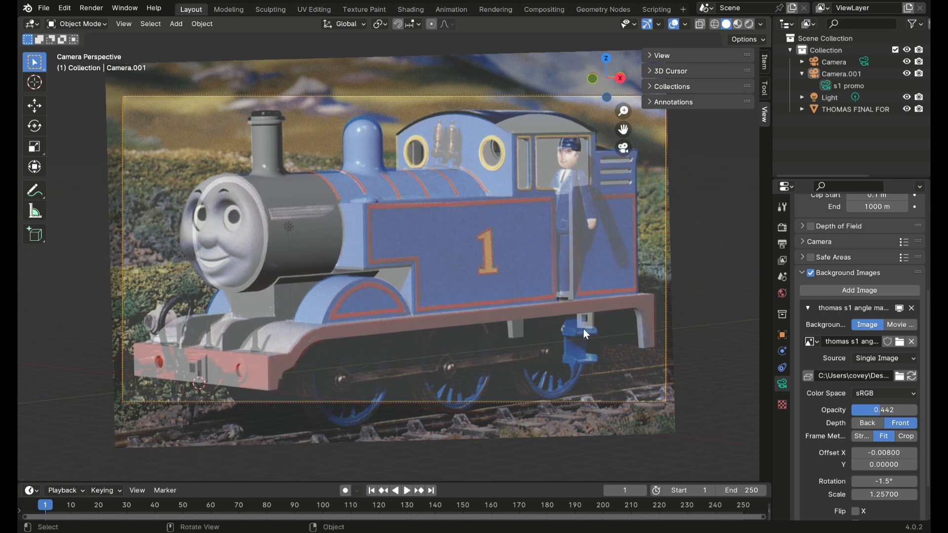
# Step: Lower the reference picture's opacity to 0.337 and pan and zoom the camera slightly to realign the locomotive with the picture
pyautogui.moveTo(621, 131); pyautogui.dragTo(622, 131)
pyautogui.moveTo(883, 410)
pyautogui.mouseDown()
pyautogui.moveTo(903, 410)
pyautogui.moveTo(861, 410)
pyautogui.moveTo(906, 410)
pyautogui.moveTo(873, 411)
pyautogui.mouseUp()
pyautogui.moveTo(523, 305); pyautogui.dragTo(525, 305, button='middle')
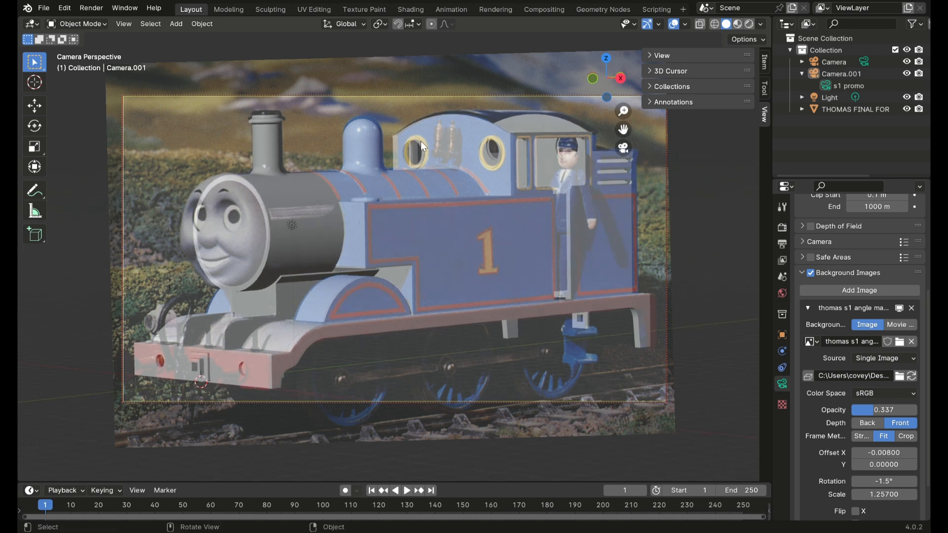
pyautogui.moveTo(623, 130)
pyautogui.mouseDown()
pyautogui.moveTo(623, 112)
pyautogui.moveTo(626, 131)
pyautogui.mouseUp()
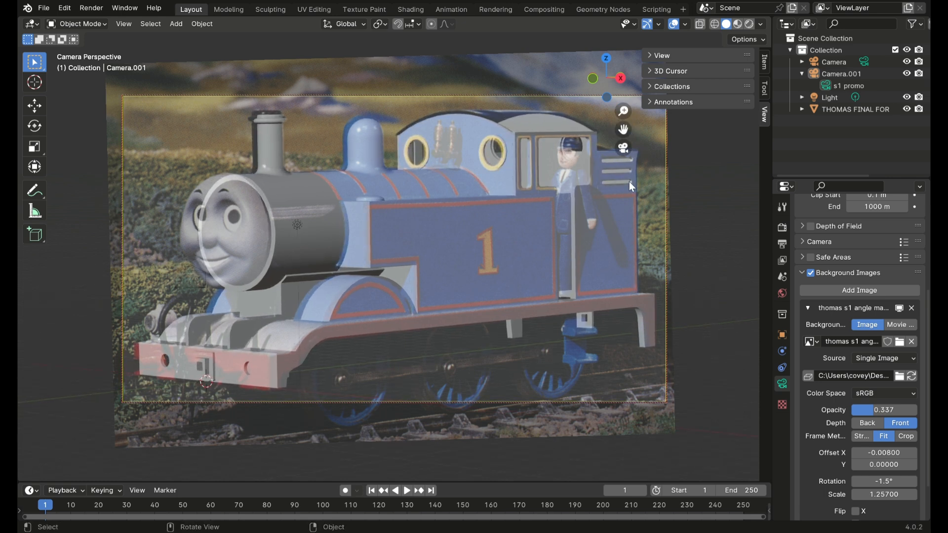
pyautogui.keyDown('shift'); pyautogui.moveTo(626, 187); pyautogui.dragTo(625, 187, button='middle'); pyautogui.keyUp('shift')
pyautogui.moveTo(624, 148); pyautogui.dragTo(628, 140)
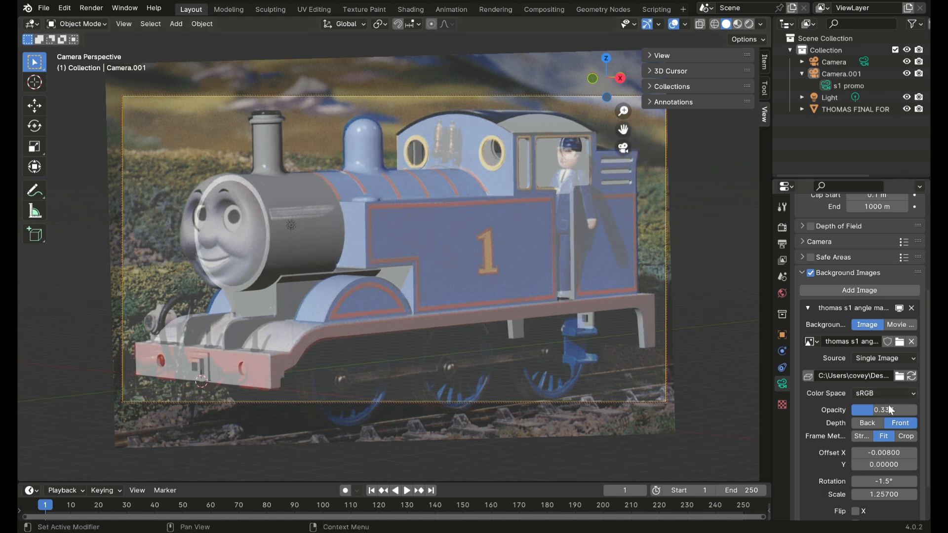
# Step: Check the alignment with the reference picture's opacity at 0.399 and 1.000, and leave it at 0.810
pyautogui.moveTo(872, 413)
pyautogui.mouseDown()
pyautogui.moveTo(904, 410)
pyautogui.moveTo(859, 410)
pyautogui.moveTo(916, 410)
pyautogui.moveTo(852, 411)
pyautogui.moveTo(912, 410)
pyautogui.moveTo(852, 411)
pyautogui.moveTo(912, 411)
pyautogui.moveTo(878, 410)
pyautogui.mouseUp()
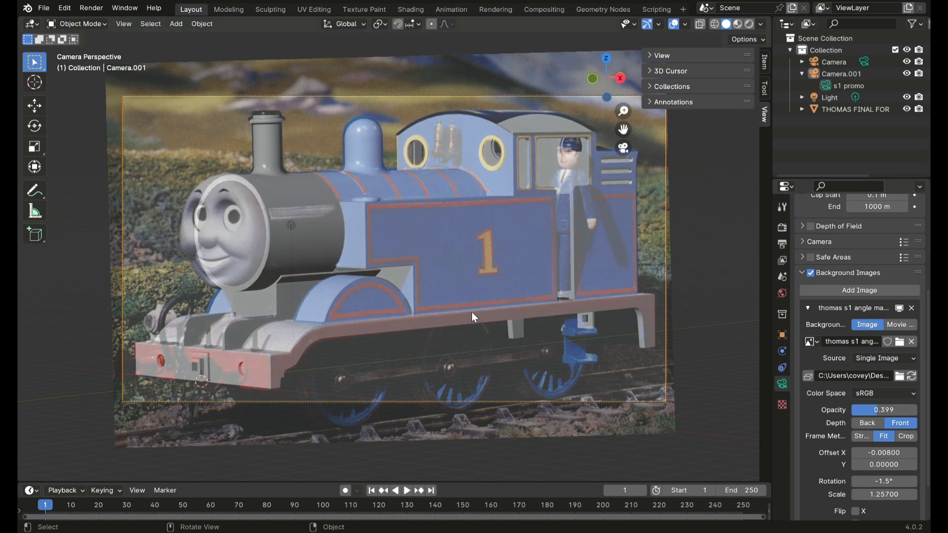
pyautogui.moveTo(468, 306); pyautogui.dragTo(469, 310, button='middle')
pyautogui.moveTo(874, 412); pyautogui.dragTo(916, 411)
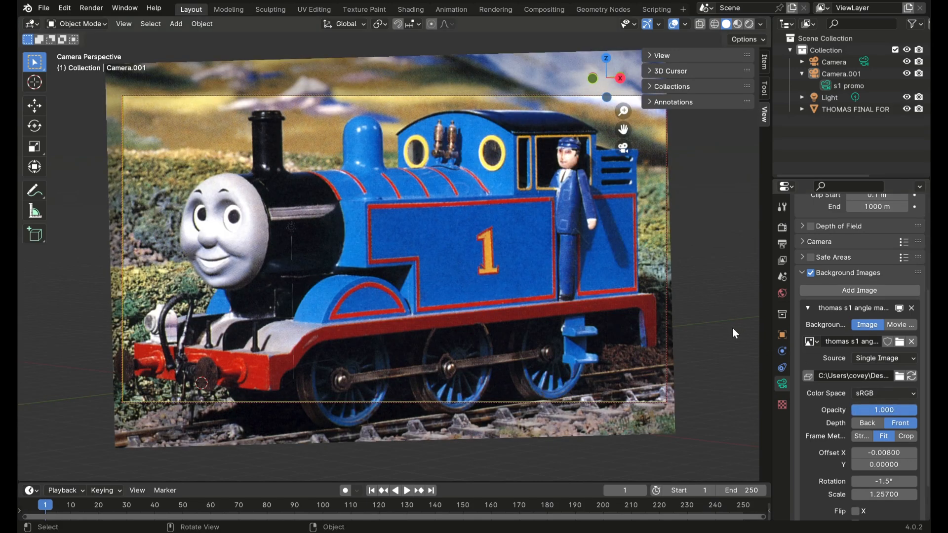
pyautogui.moveTo(895, 411)
pyautogui.mouseDown()
pyautogui.moveTo(854, 411)
pyautogui.moveTo(913, 411)
pyautogui.moveTo(856, 410)
pyautogui.moveTo(904, 410)
pyautogui.mouseUp()
# Step: Leave the camera view and add another camera to the scene
pyautogui.press('`')
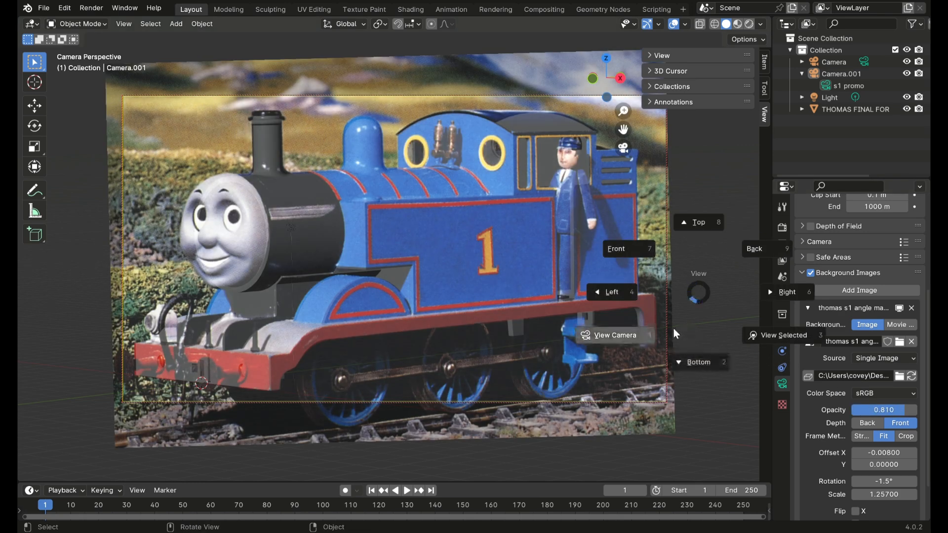
pyautogui.click(646, 329)
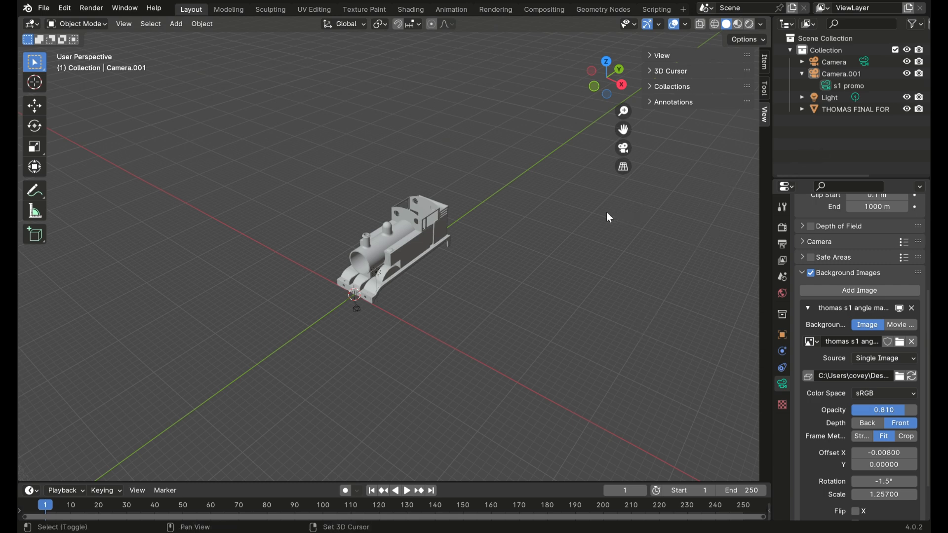
pyautogui.hotkey('shift', 'a')
pyautogui.click(592, 215)
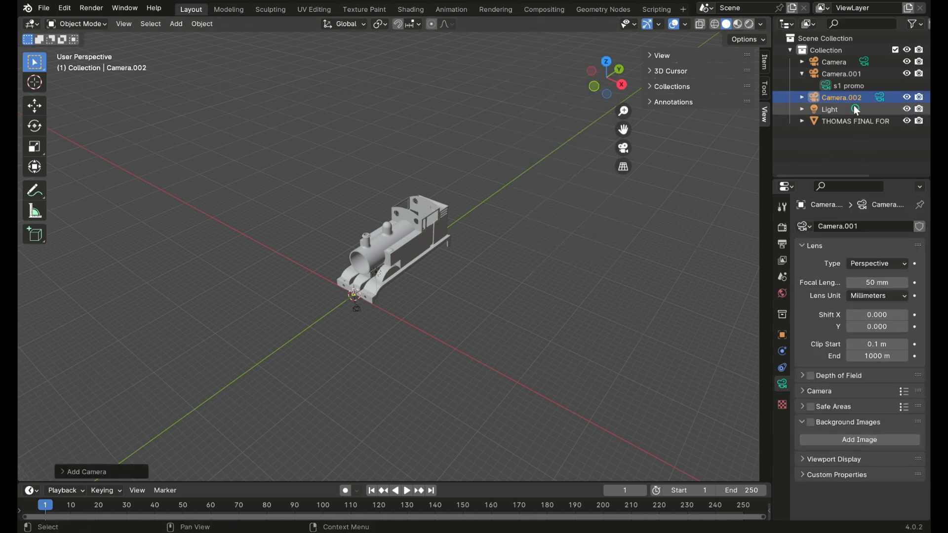
# Step: Rename the new camera's data block as meowmeowmeow
pyautogui.click(802, 97)
pyautogui.doubleClick(841, 109)
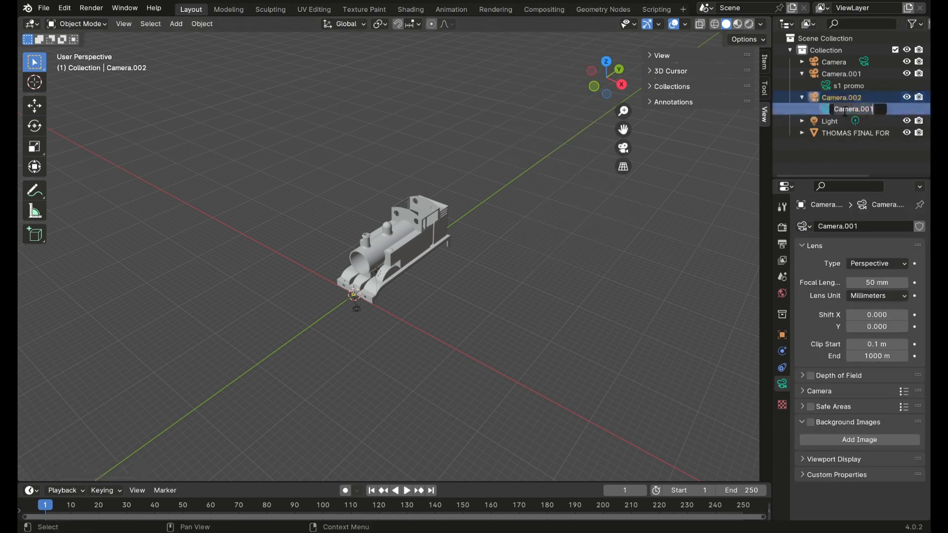
pyautogui.write('meowmeowmeow')
pyautogui.press('Return')
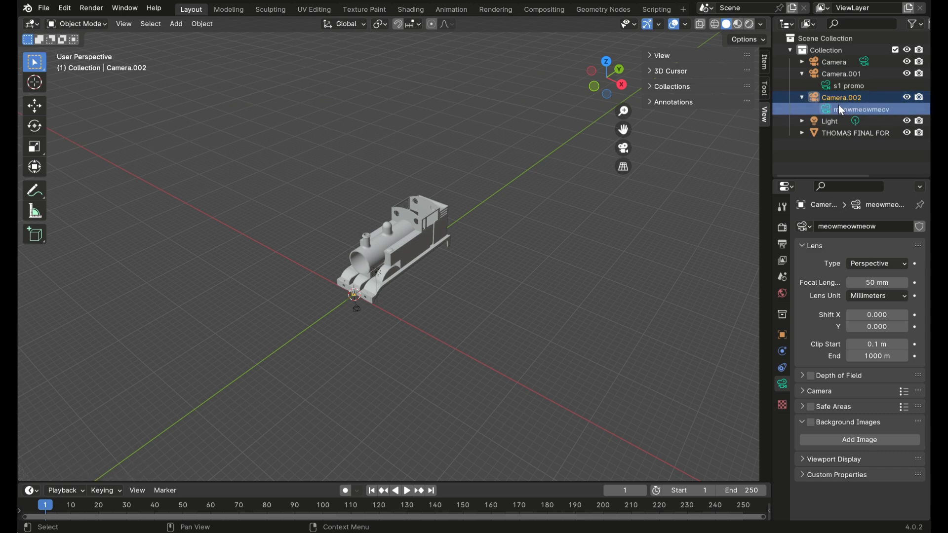
pyautogui.rightClick(838, 105)
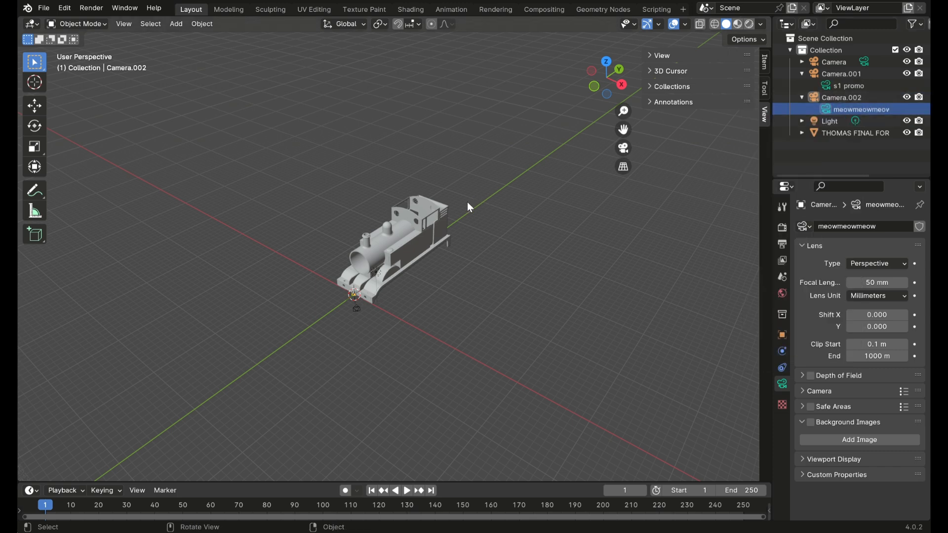
# Step: Look through the meowmeowmeow camera and orbit it to frame the locomotive from a different front angle
pyautogui.press('`')
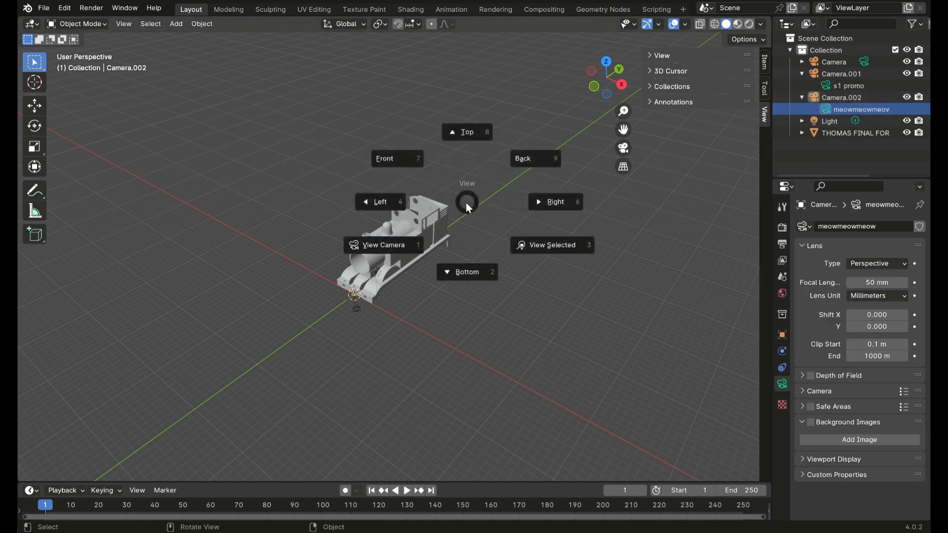
pyautogui.click(423, 235)
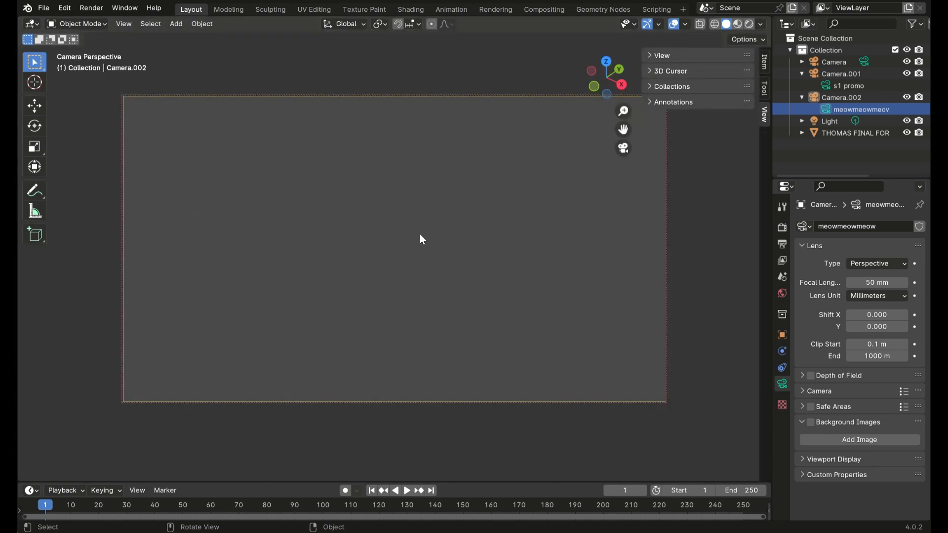
pyautogui.scroll(-17, 455, 270)
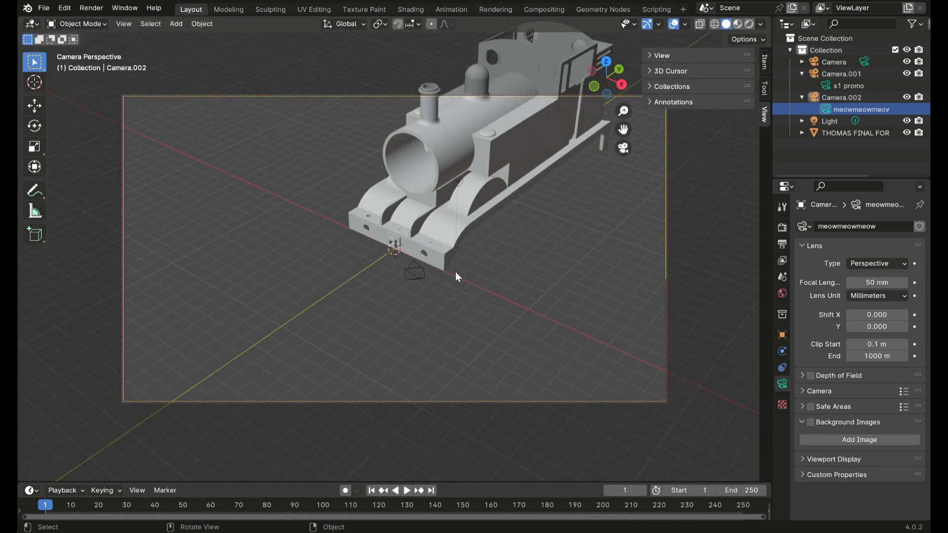
pyautogui.moveTo(472, 276); pyautogui.dragTo(637, 276, button='middle')
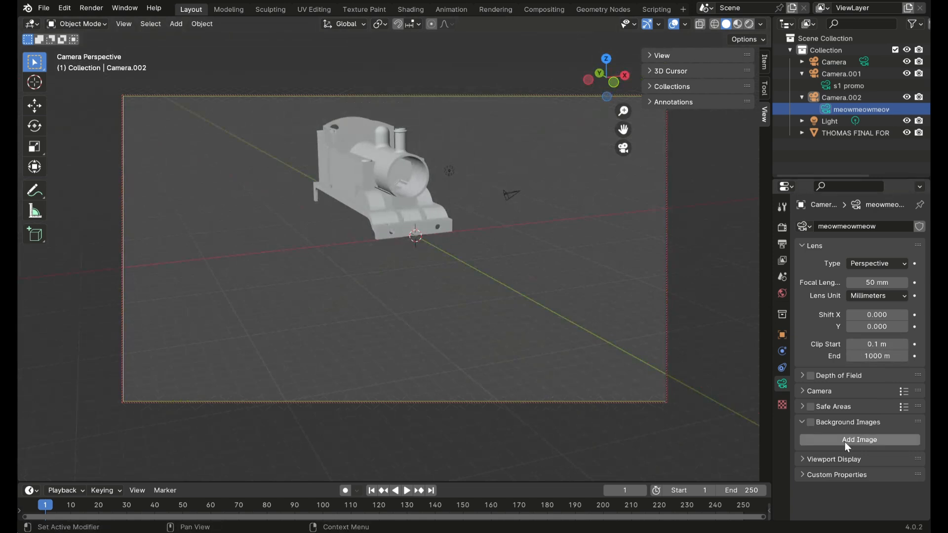
# Step: Switch between the s1 promo and meowmeowmeow cameras, ending on s1 promo
pyautogui.click(842, 87)
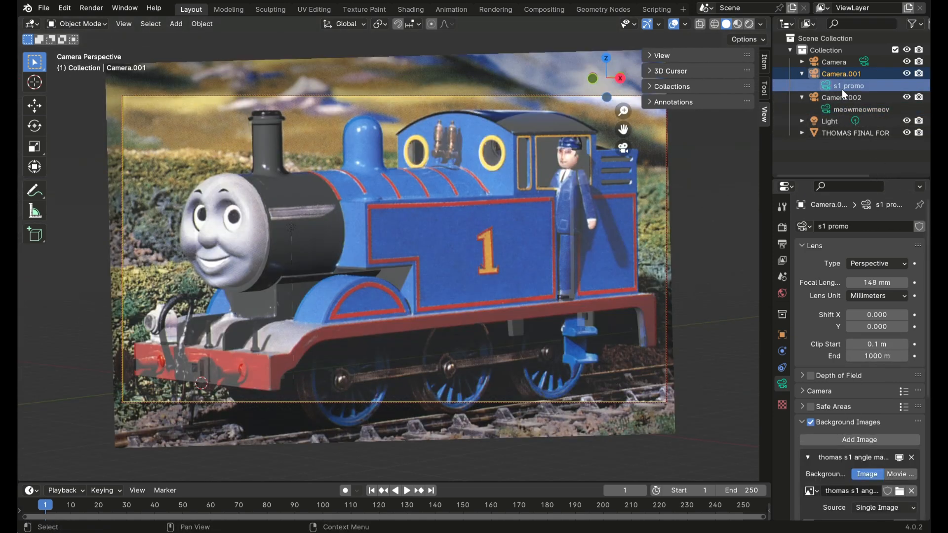
pyautogui.click(840, 109)
pyautogui.click(844, 86)
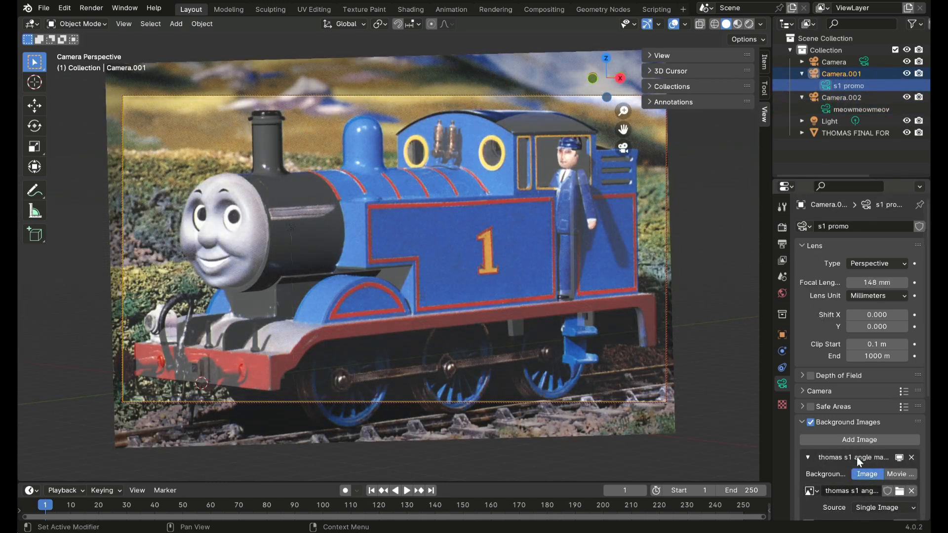
# Step: Compare the locomotive with the reference picture by fading the picture's opacity to 0.000 and back to 1.000
pyautogui.scroll(-8, 857, 459)
pyautogui.moveTo(896, 388); pyautogui.dragTo(851, 388)
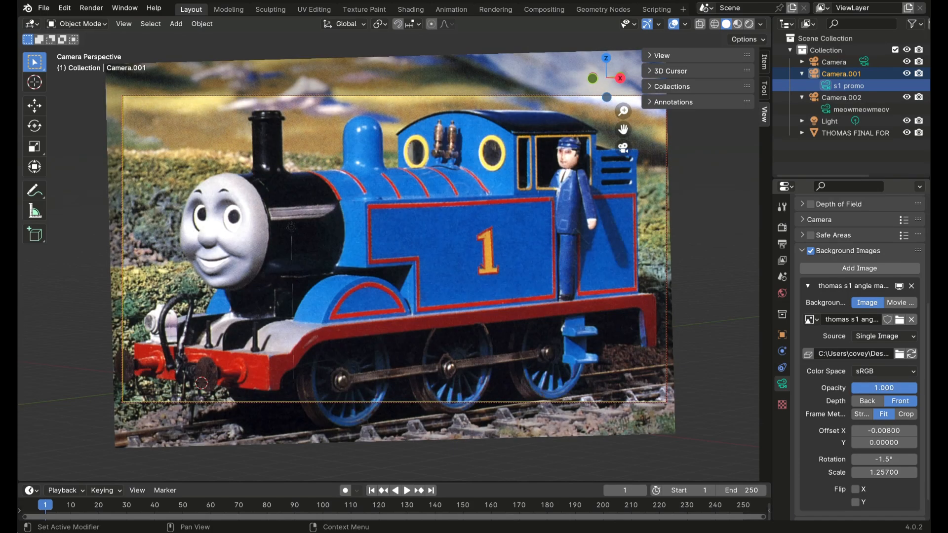
pyautogui.moveTo(916, 388)
pyautogui.mouseDown()
pyautogui.moveTo(851, 388)
pyautogui.moveTo(918, 386)
pyautogui.mouseUp()
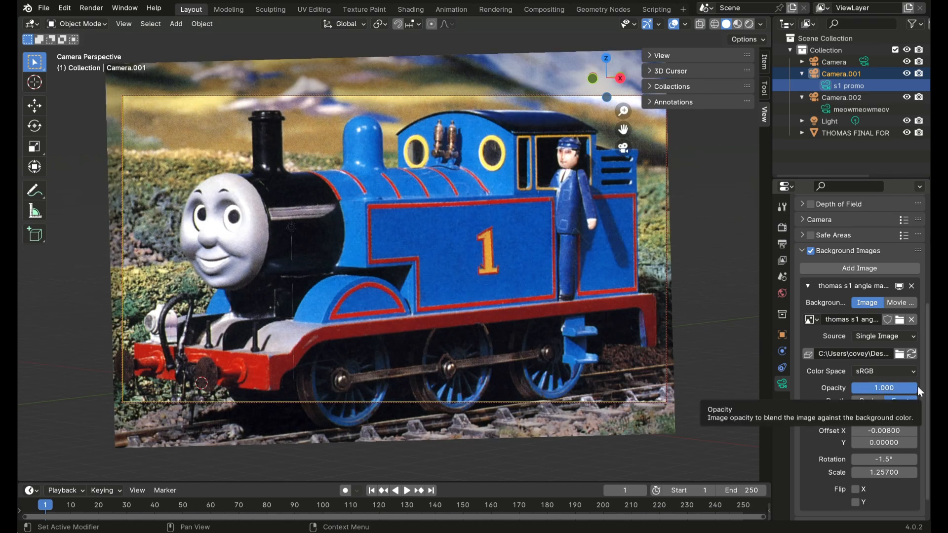